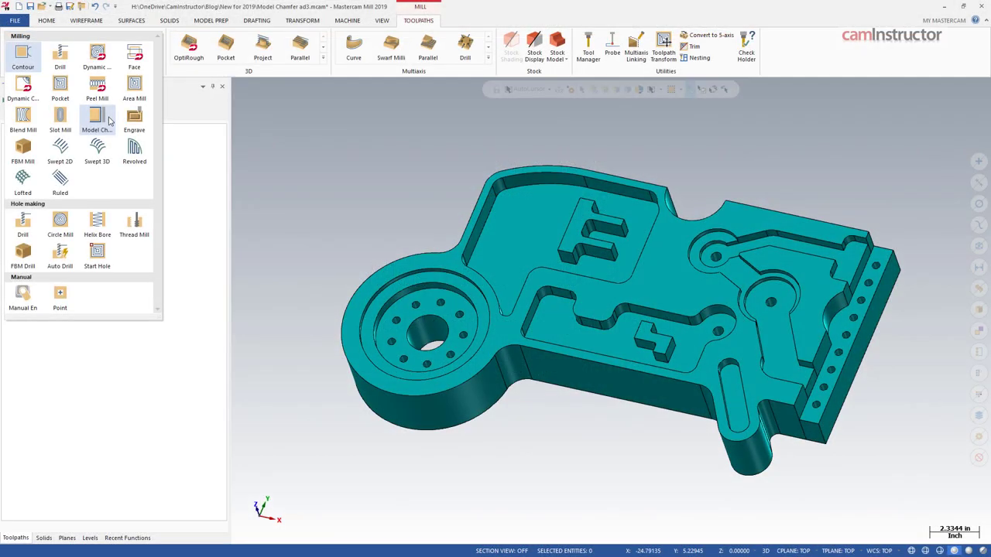
# Create a 2D Model Chamfer toolpath operation for the part and reposition its parameters dialog
pyautogui.click(108, 120)
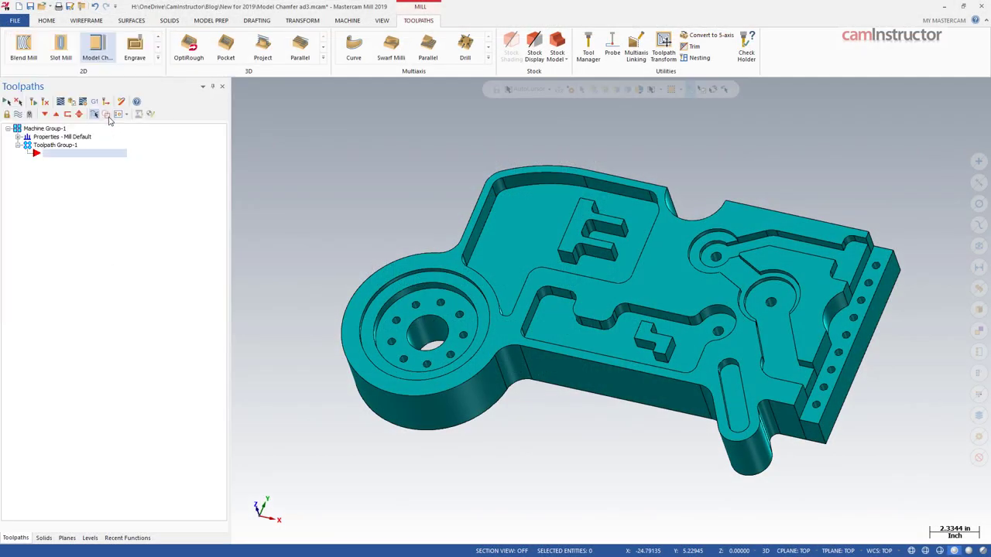
pyautogui.moveTo(394, 102); pyautogui.dragTo(416, 96)
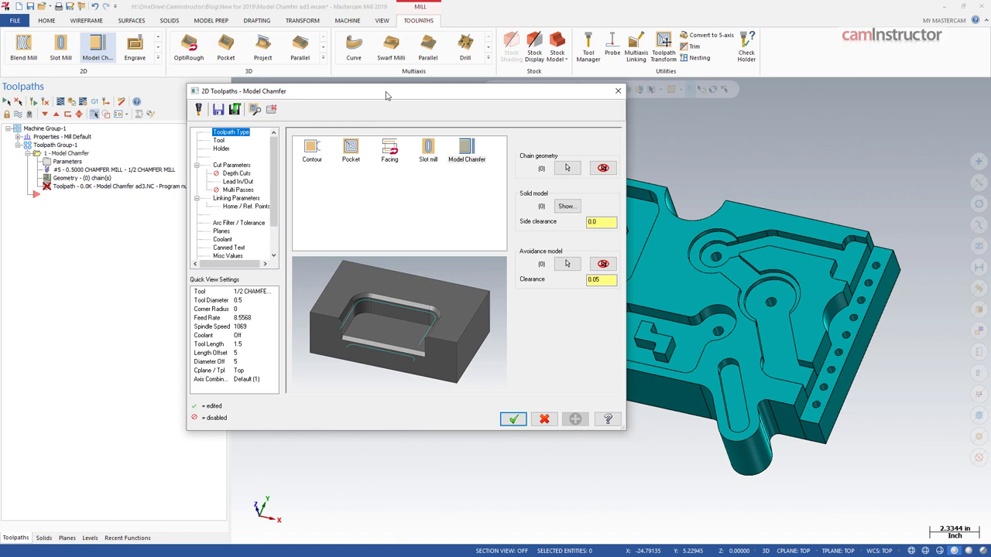
pyautogui.moveTo(391, 95); pyautogui.dragTo(346, 98)
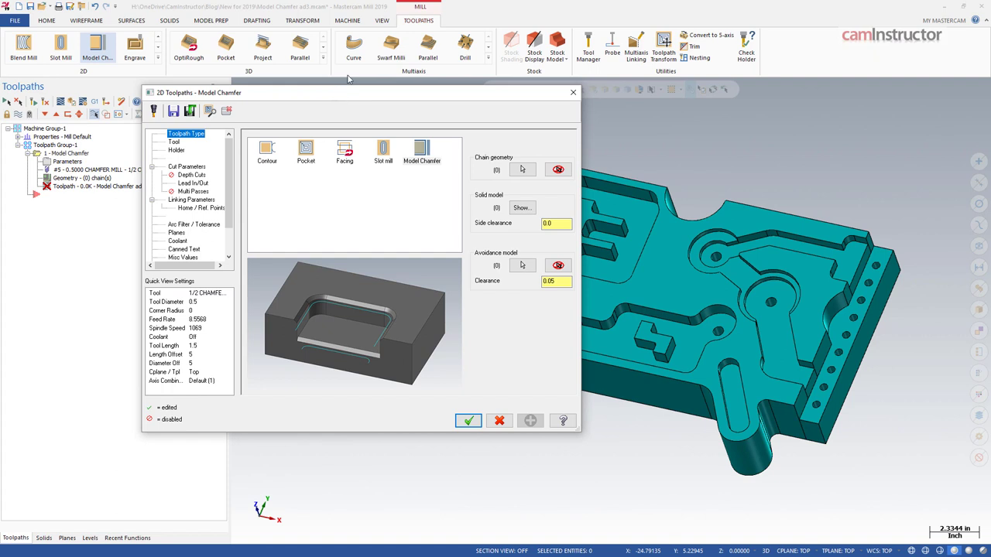
pyautogui.moveTo(392, 94)
pyautogui.mouseDown()
pyautogui.moveTo(348, 90)
pyautogui.moveTo(401, 96)
pyautogui.mouseUp()
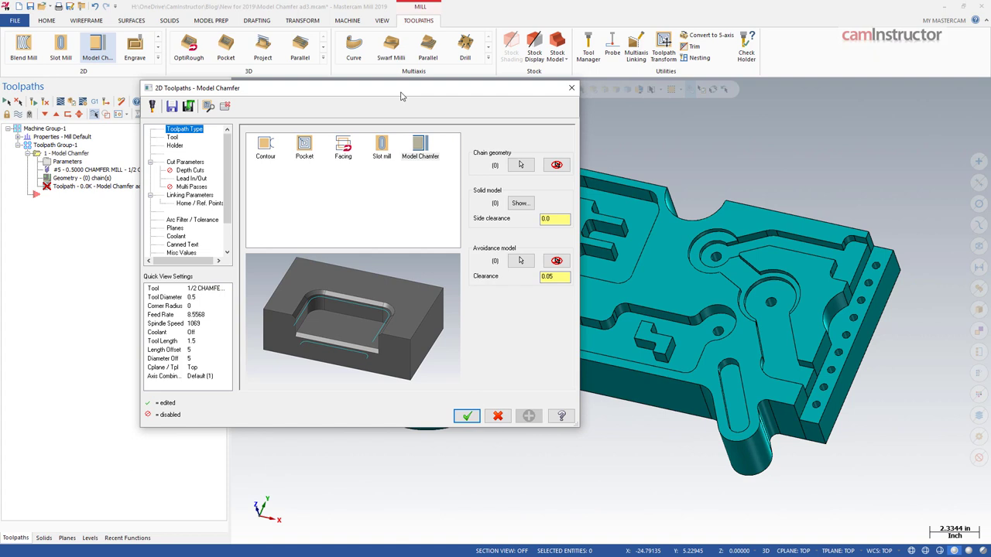
pyautogui.moveTo(427, 98); pyautogui.dragTo(452, 93)
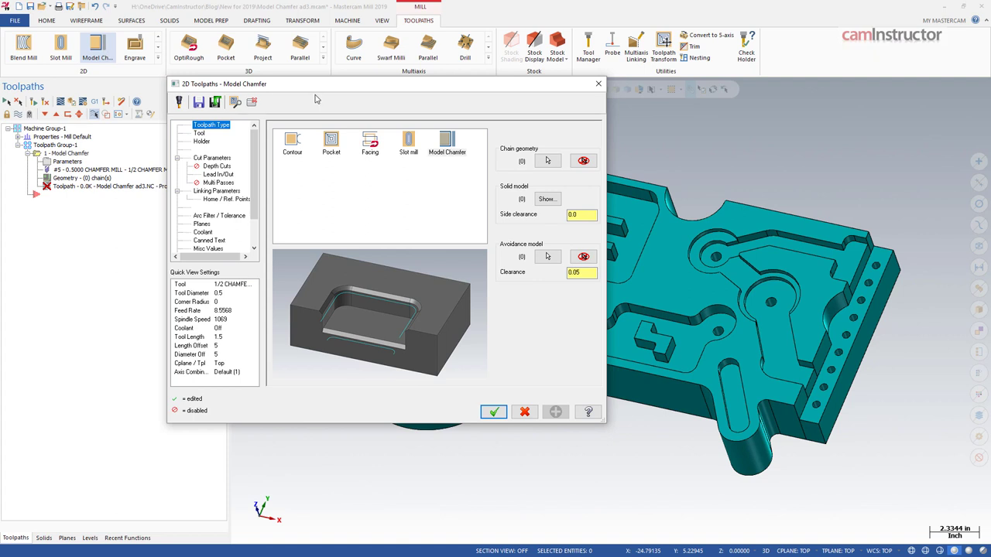
pyautogui.moveTo(369, 92); pyautogui.dragTo(394, 105)
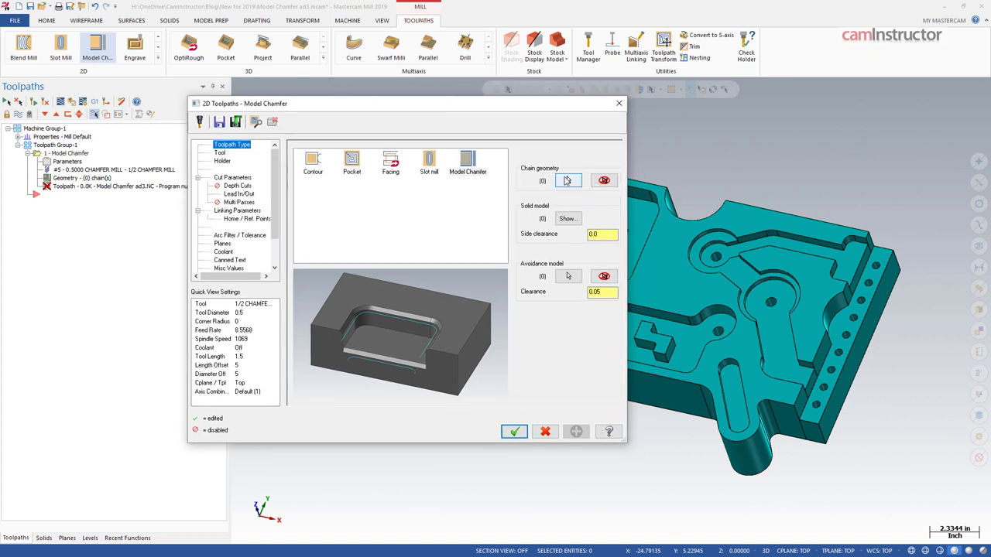
# Start chaining solid edges in loop mode and chain the top edge loop of the E-shaped island
pyautogui.click(568, 181)
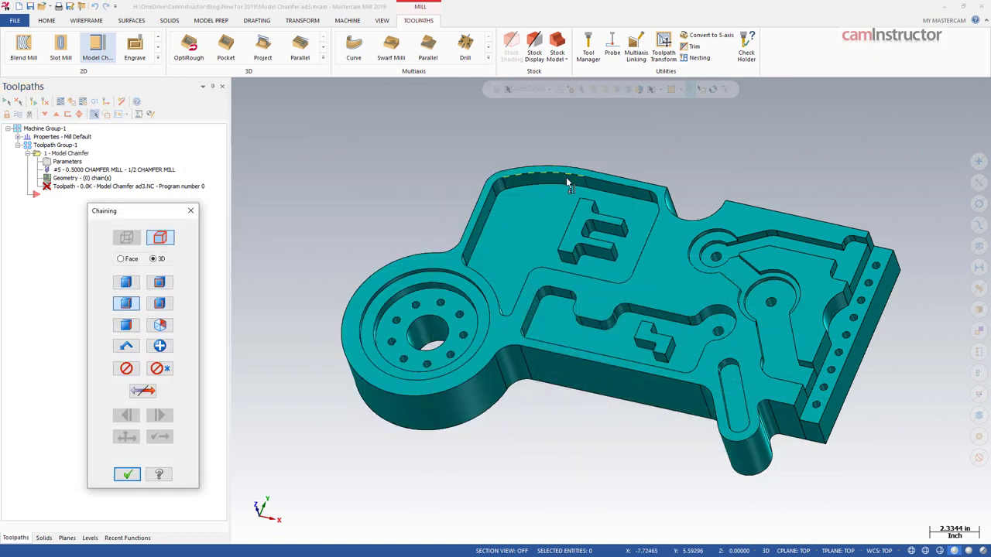
pyautogui.moveTo(137, 200); pyautogui.dragTo(248, 94)
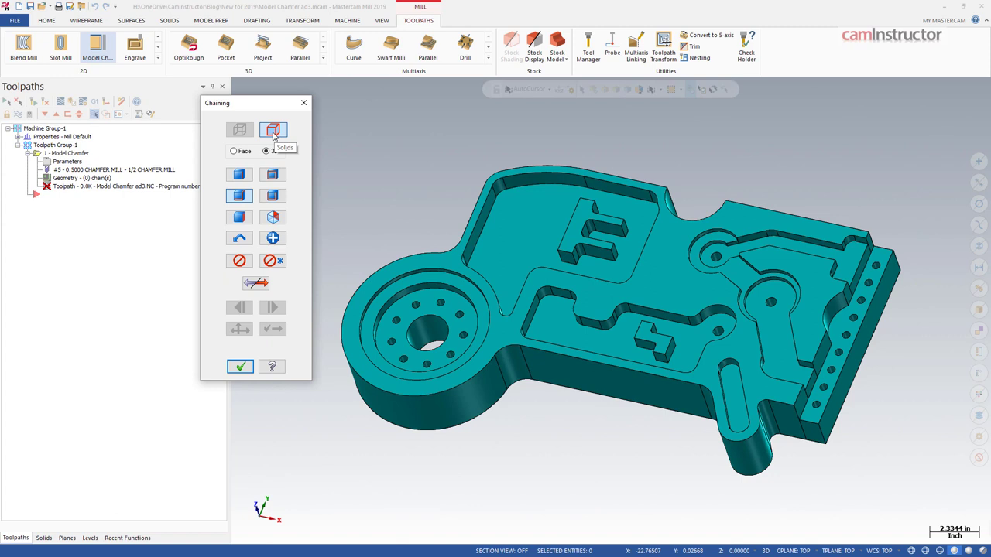
pyautogui.click(269, 178)
pyautogui.scroll(3, 517, 302)
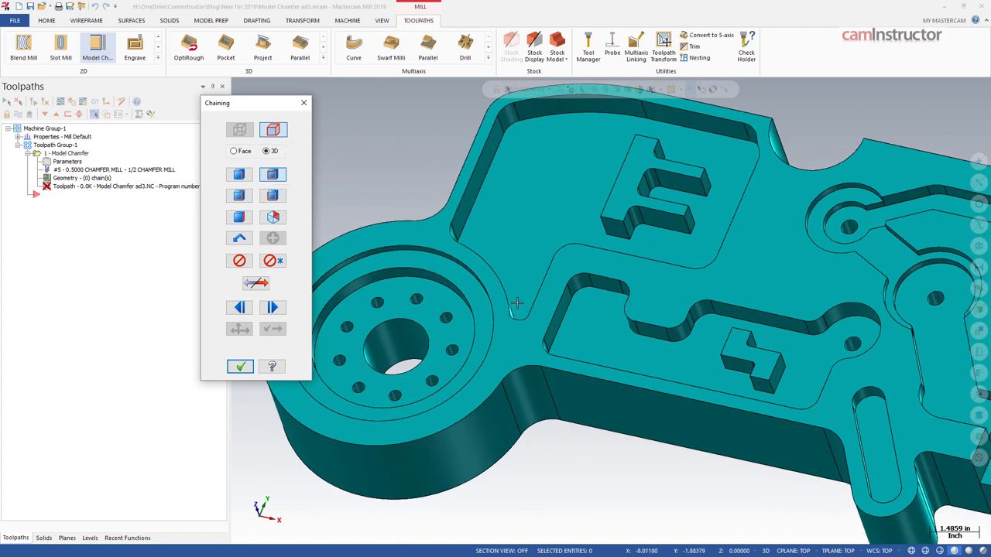
pyautogui.scroll(-1, 517, 301)
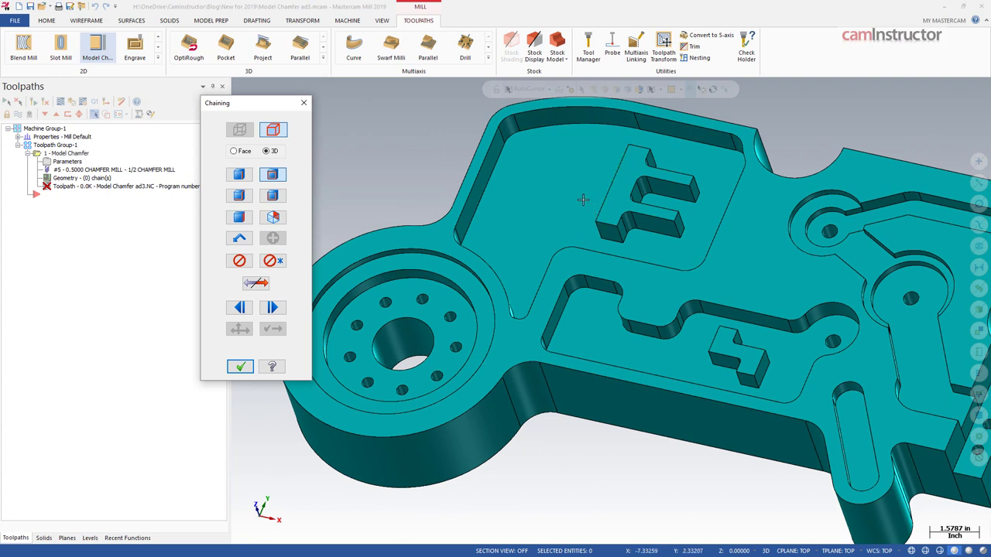
pyautogui.click(596, 209)
pyautogui.press('Return')
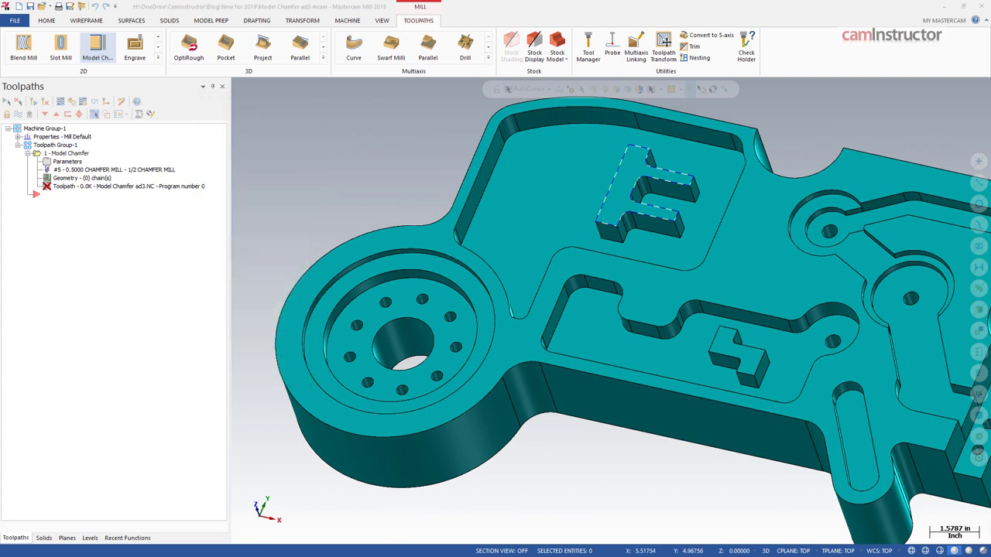
pyautogui.moveTo(541, 103); pyautogui.dragTo(359, 111)
pyautogui.click(342, 147)
# Add the top edge loops of the large pocket around the E-shaped island and of the neighbouring lower pocket to the chains
pyautogui.click(706, 147)
pyautogui.click(344, 150)
pyautogui.scroll(-4, 345, 150)
pyautogui.scroll(3, 575, 357)
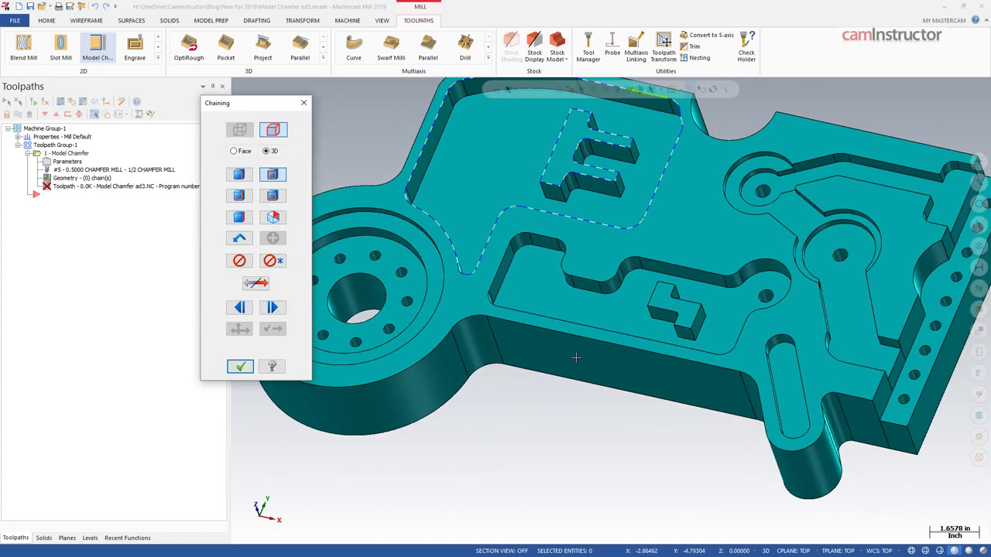
pyautogui.click(707, 274)
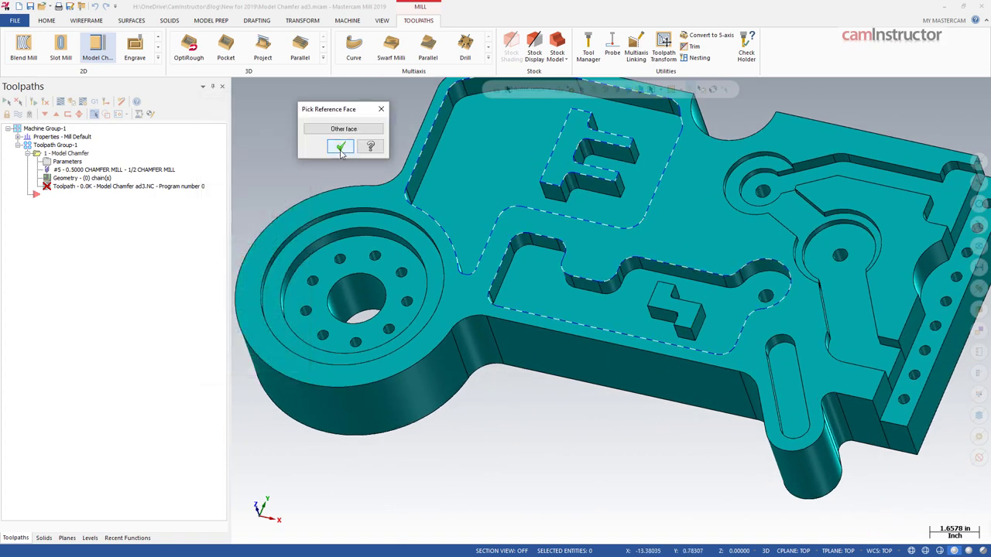
pyautogui.click(340, 146)
# Add the top edge loops of the small stepped island and the elongated slot to the chains
pyautogui.scroll(3, 681, 287)
pyautogui.click(654, 296)
pyautogui.click(340, 147)
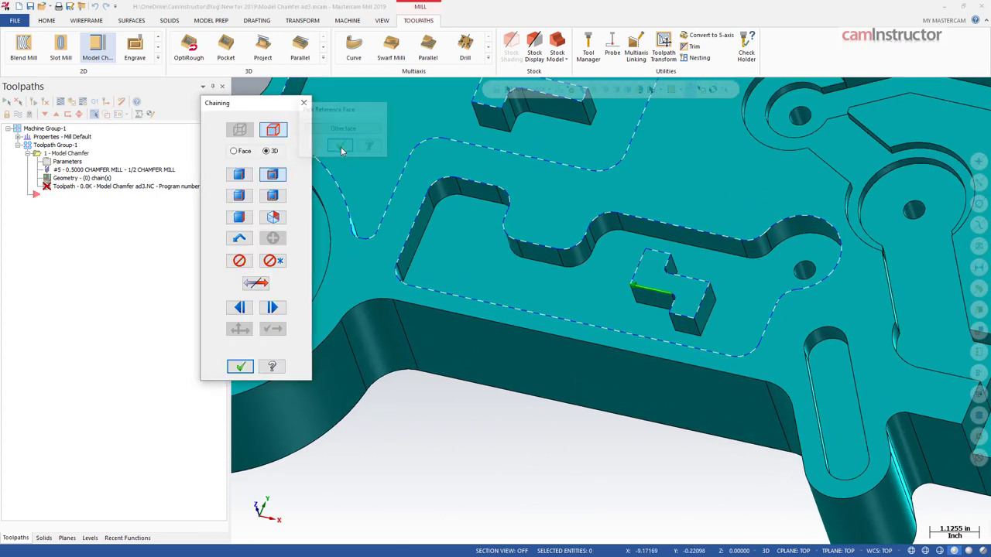
pyautogui.moveTo(341, 151); pyautogui.dragTo(723, 364, button='middle')
pyautogui.click(726, 356)
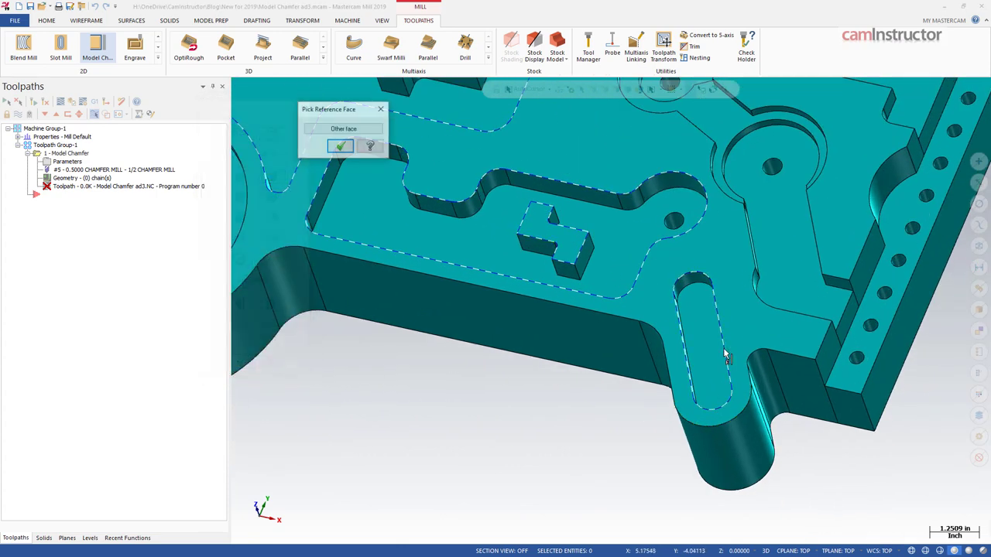
pyautogui.click(340, 146)
# Add the outer perimeter loop of the part's top face and accept the chained geometry
pyautogui.click(520, 293)
pyautogui.scroll(-4, 669, 378)
pyautogui.scroll(2, 646, 347)
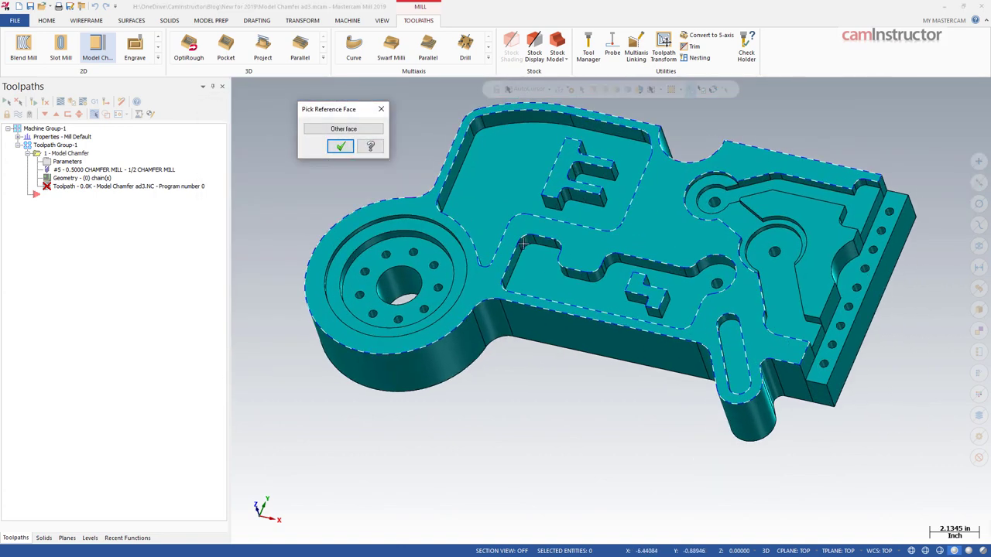
pyautogui.click(341, 146)
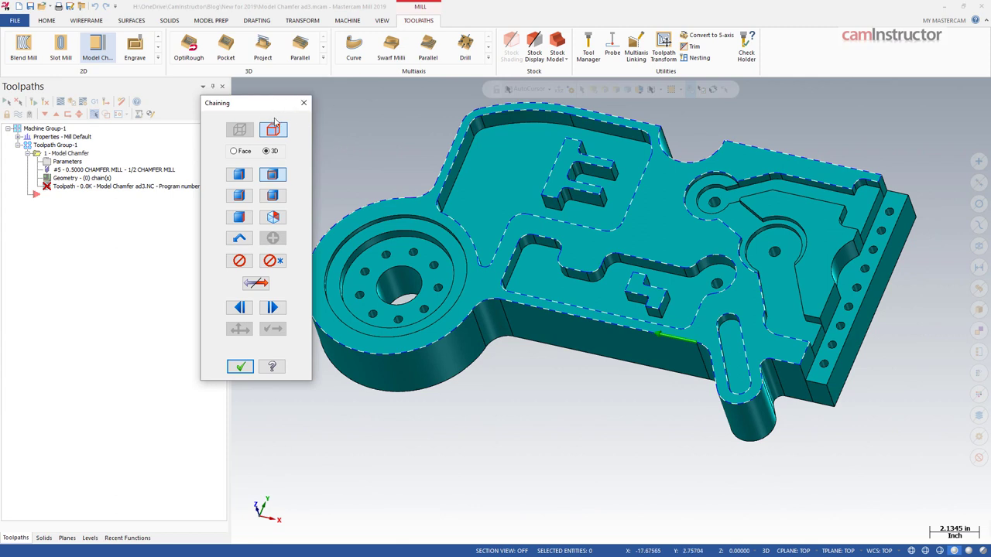
pyautogui.click(244, 365)
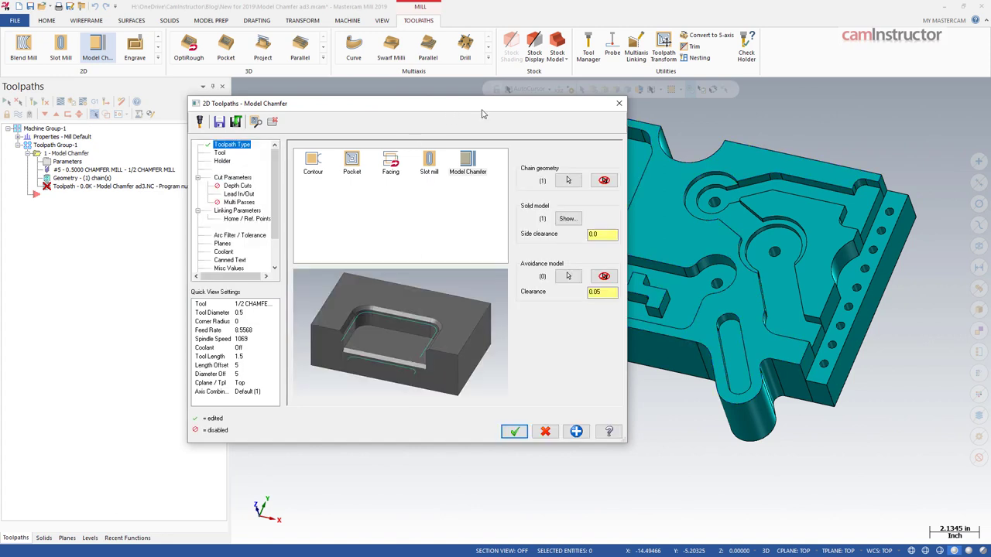
# Select tool 5, the 1/2 chamfer mill, for the model chamfer toolpath
pyautogui.moveTo(479, 113); pyautogui.dragTo(470, 111)
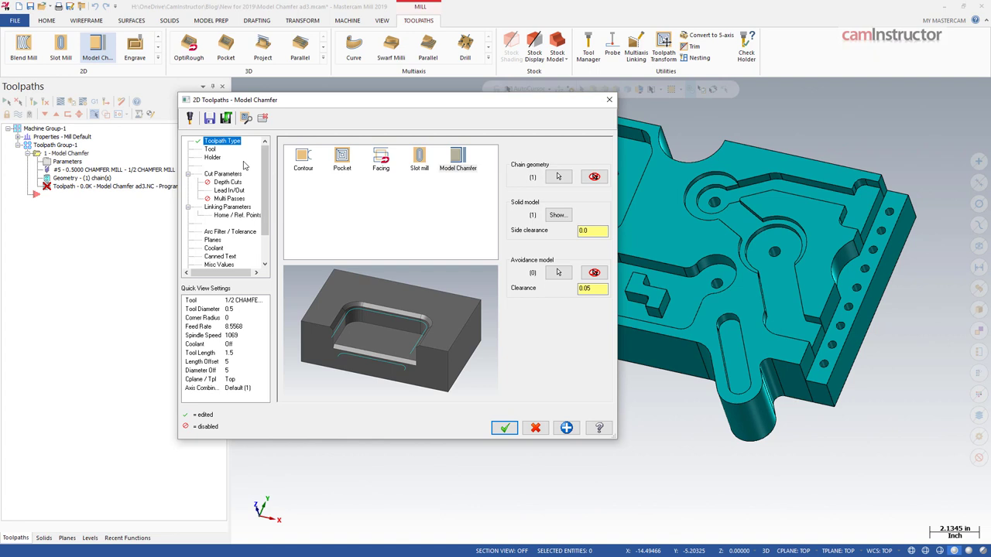
pyautogui.click(209, 150)
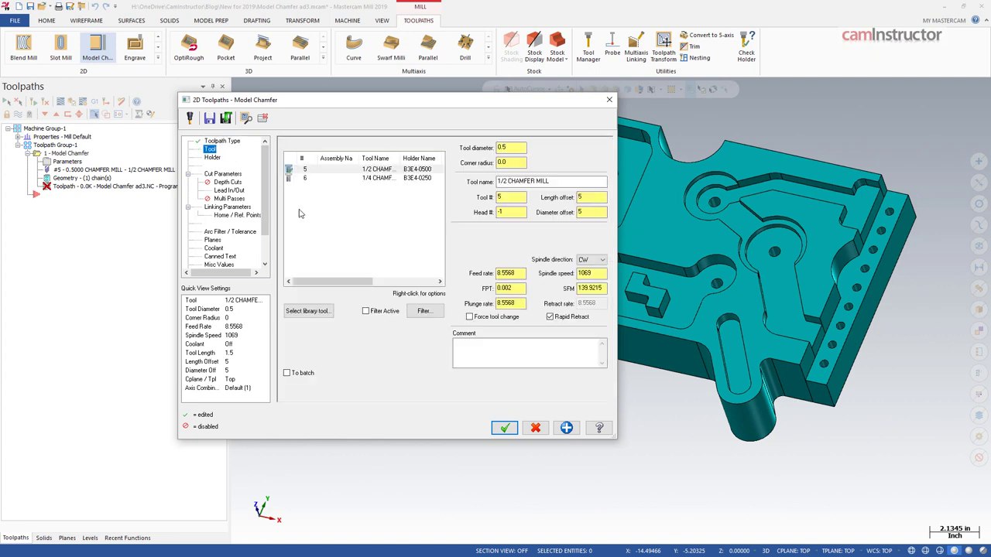
pyautogui.click(375, 169)
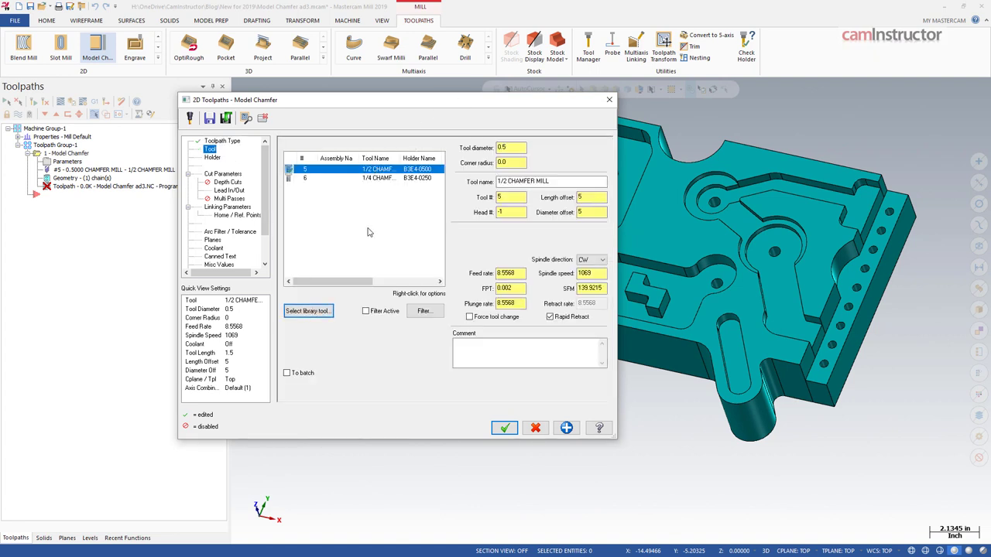
# Examine the solid model's side clearance setting for the chamfer toolpath
pyautogui.click(228, 142)
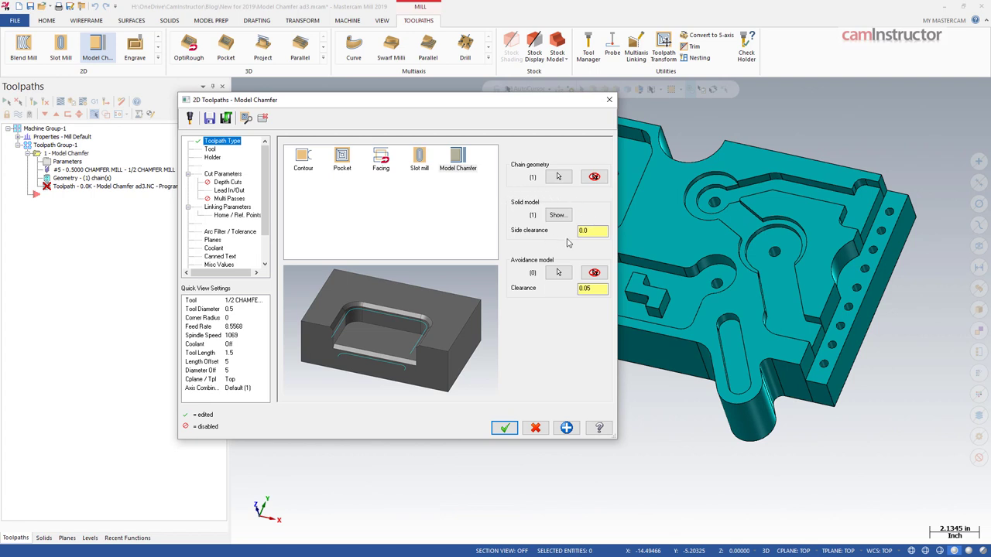
pyautogui.doubleClick(597, 231)
pyautogui.doubleClick(596, 231)
pyautogui.click(597, 232)
pyautogui.doubleClick(599, 231)
pyautogui.click(601, 233)
# Set the chamfer width to 0.05 in the cut parameters
pyautogui.click(221, 175)
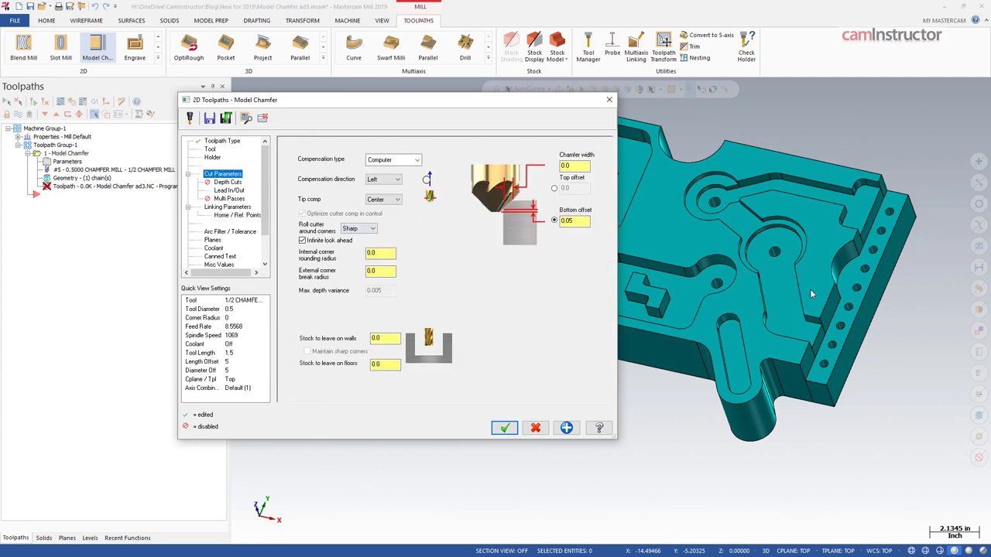
pyautogui.click(581, 167)
pyautogui.write('0.05')
pyautogui.doubleClick(580, 165)
# Compare the top offset and bottom offset options for the chamfer tool, returning to bottom offset
pyautogui.click(554, 188)
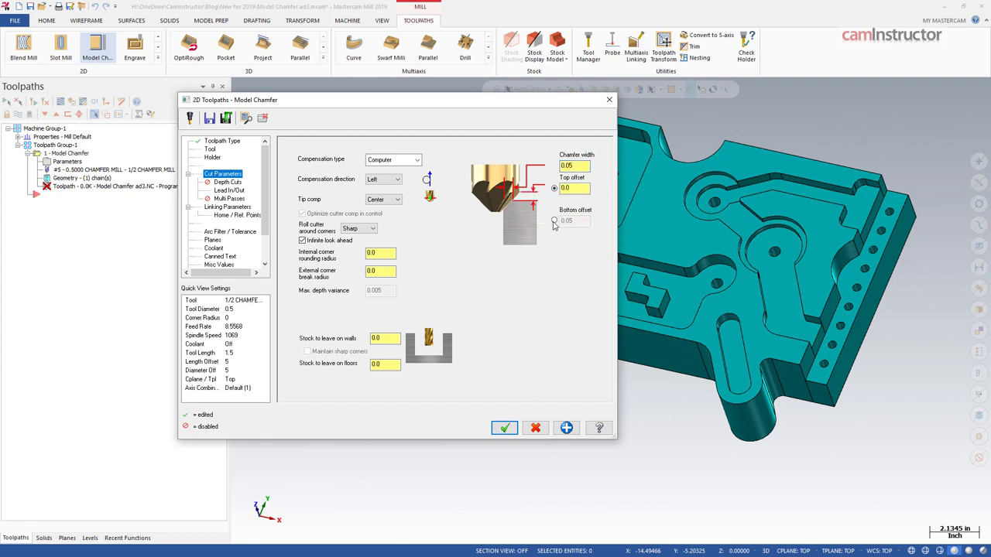
pyautogui.click(553, 221)
pyautogui.click(555, 189)
pyautogui.click(555, 221)
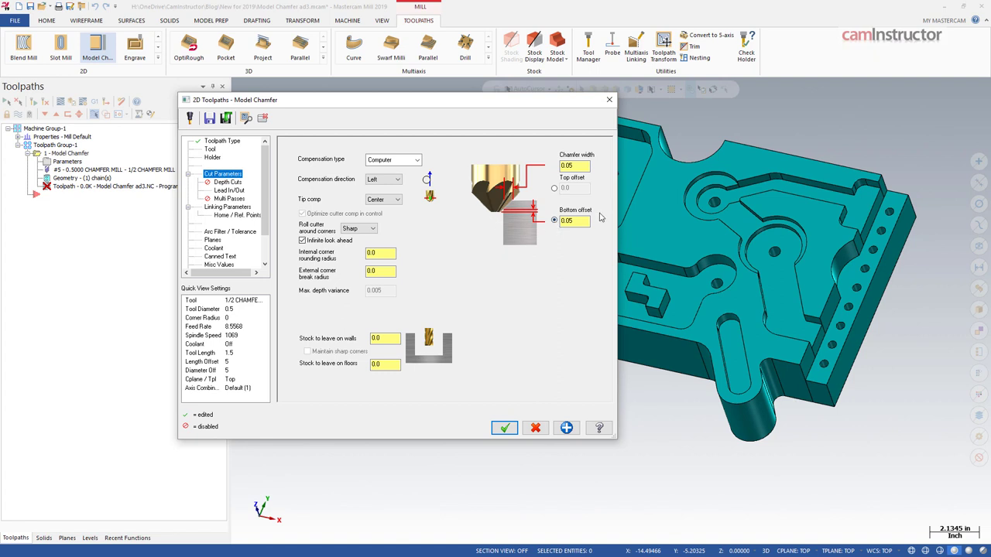
pyautogui.click(554, 190)
pyautogui.click(554, 221)
# Set the bottom offset to 0.05
pyautogui.click(581, 222)
pyautogui.doubleClick(586, 221)
pyautogui.press('BackSpace')
pyautogui.write('0.05')
# Set the lead in/out to an arc entry and enable entry and exit at the midpoint of closed contours
pyautogui.click(229, 191)
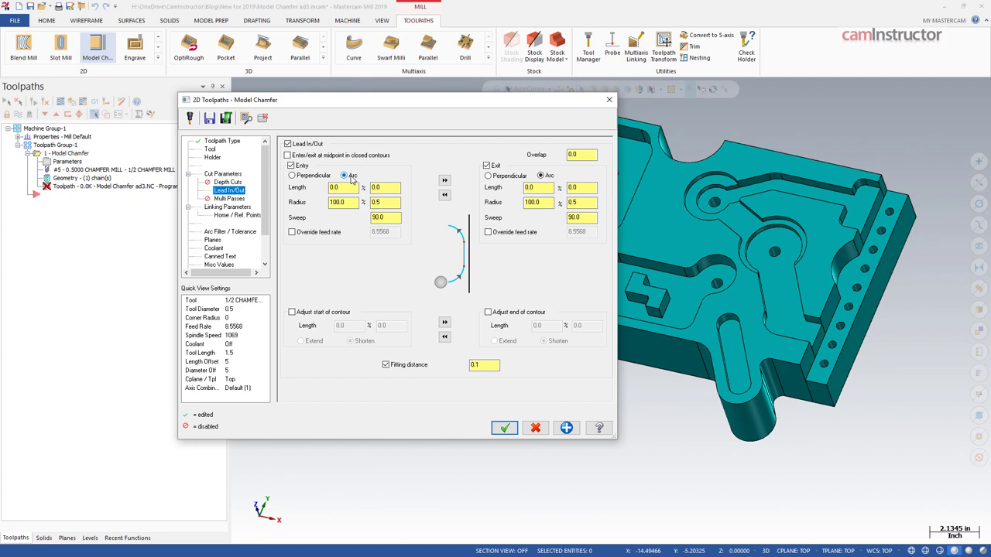
pyautogui.click(292, 176)
pyautogui.click(352, 177)
pyautogui.click(313, 176)
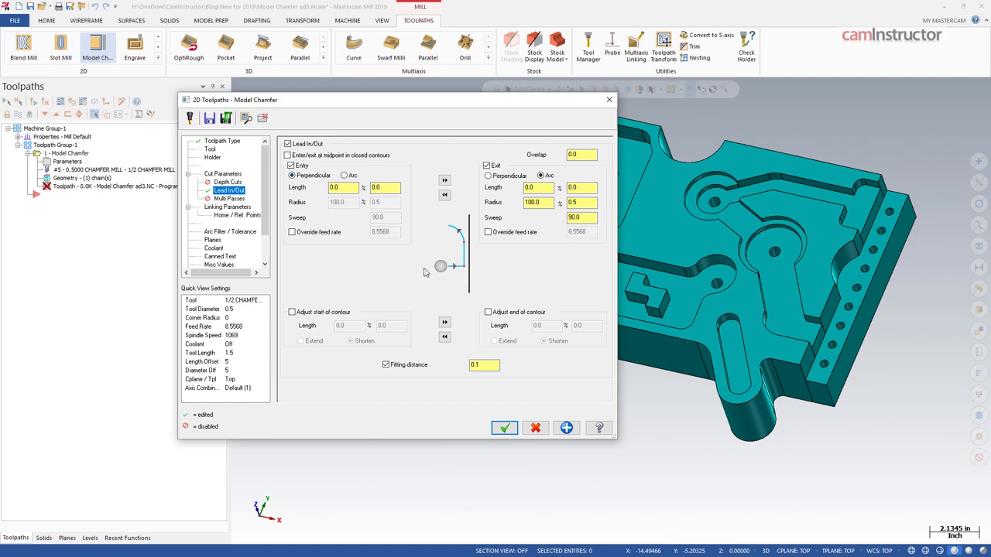
pyautogui.click(346, 176)
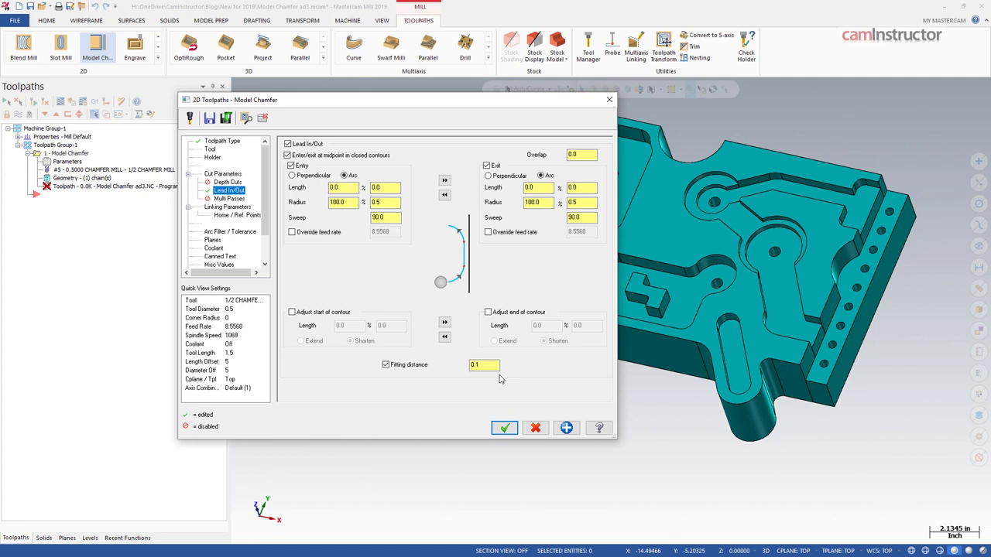
# Edit the retract, clearance and feed plane values in the linking parameters
pyautogui.click(228, 207)
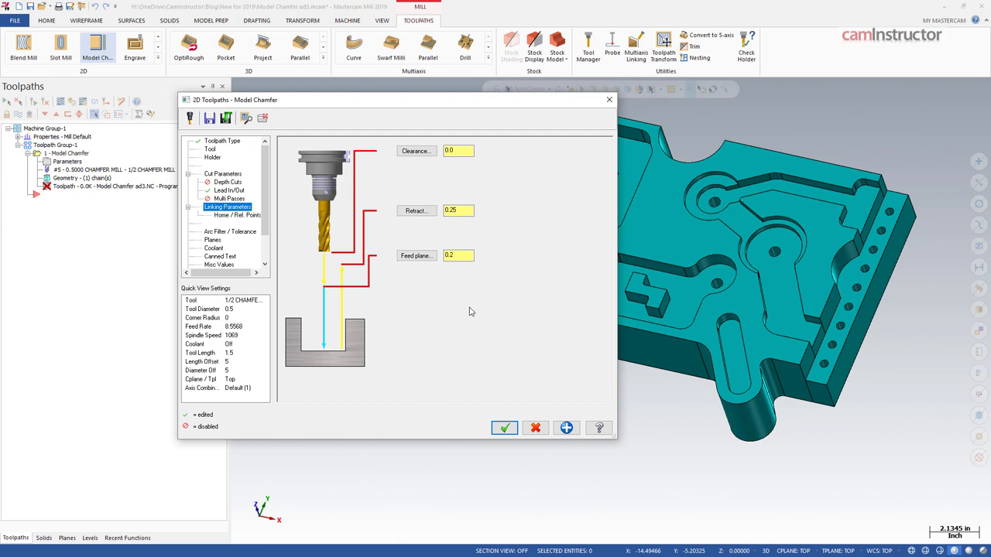
pyautogui.click(232, 174)
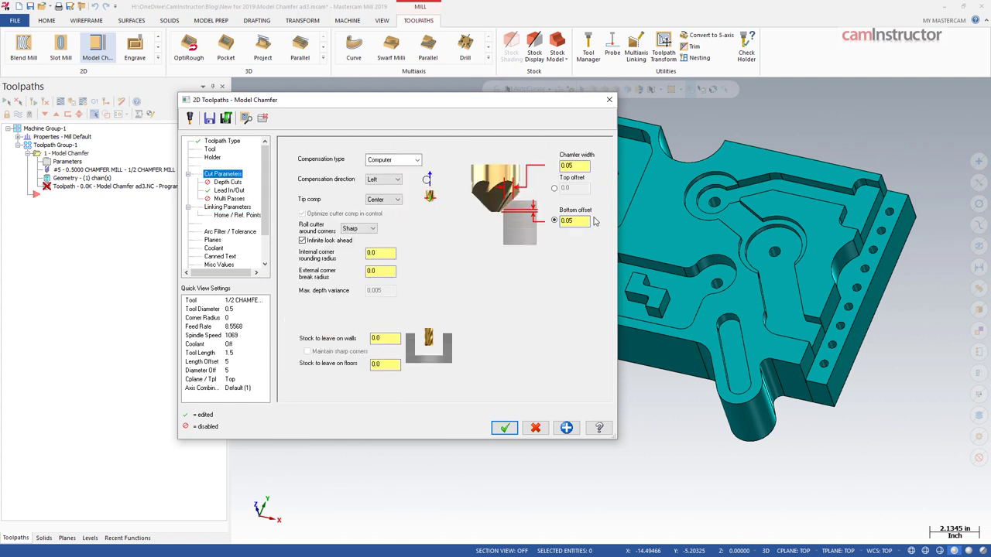
pyautogui.click(224, 207)
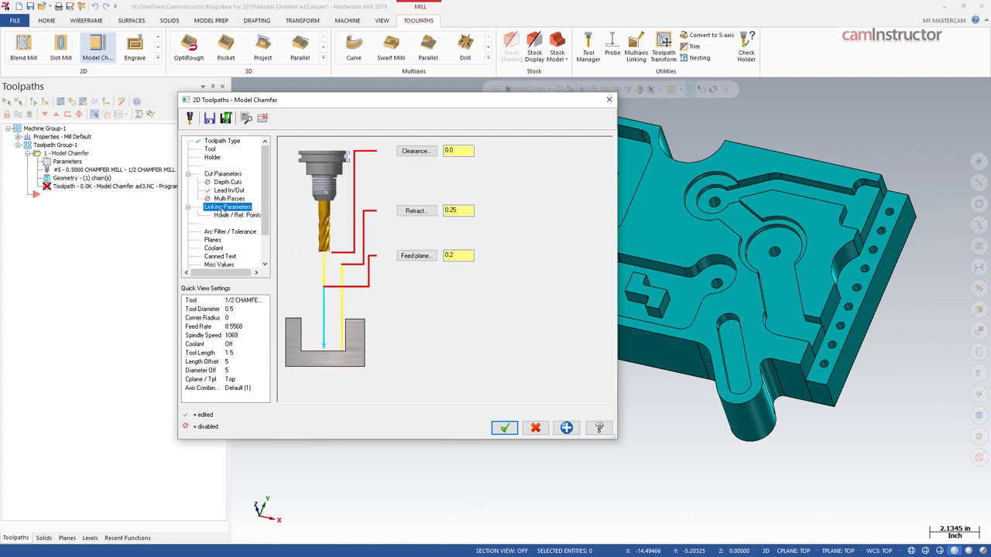
pyautogui.click(463, 210)
pyautogui.click(465, 211)
pyautogui.click(463, 151)
pyautogui.press('Tab')
pyautogui.click(469, 256)
# Check the planes settings and accept the parameters to generate the model chamfer toolpath
pyautogui.click(233, 233)
pyautogui.click(236, 241)
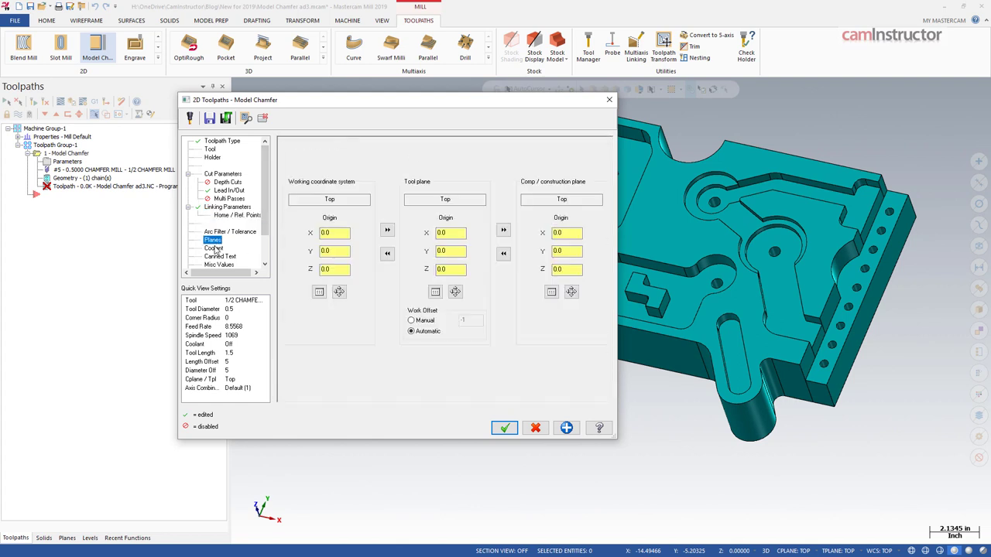
pyautogui.click(504, 428)
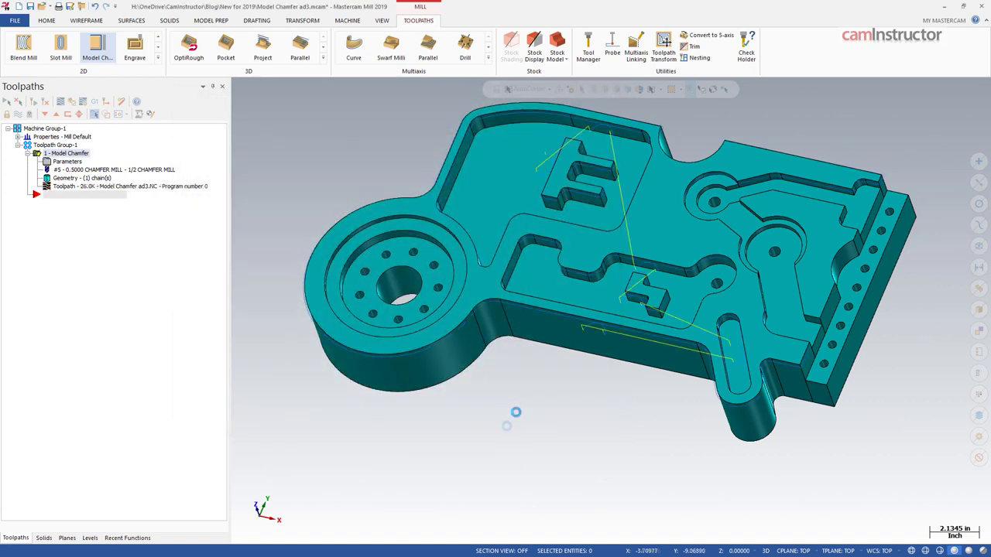
# Verify the Model Chamfer toolpath in the simulator and inspect the chamfered edges of the islands, pockets and outer profile
pyautogui.moveTo(544, 412); pyautogui.dragTo(549, 405, button='middle')
pyautogui.scroll(3, 549, 405)
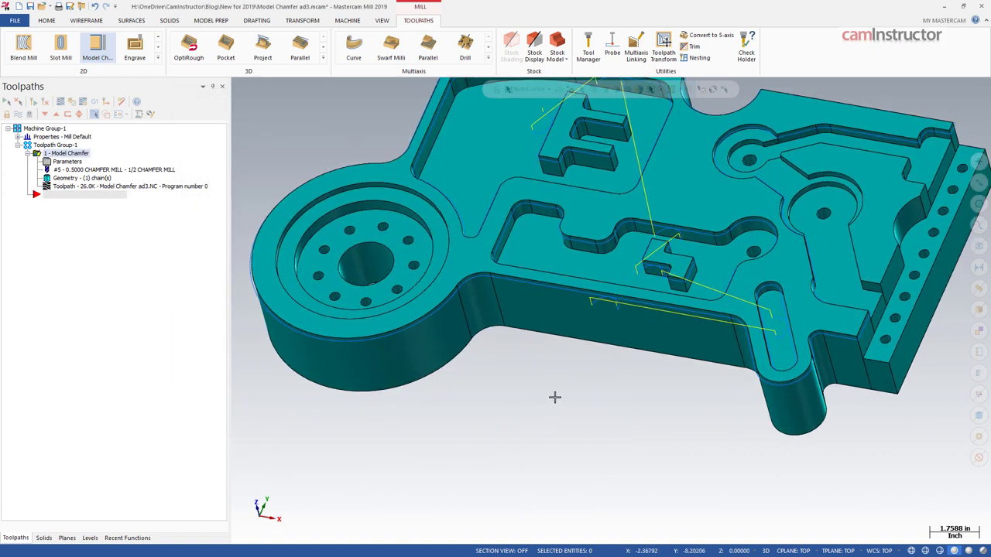
pyautogui.scroll(5, 665, 257)
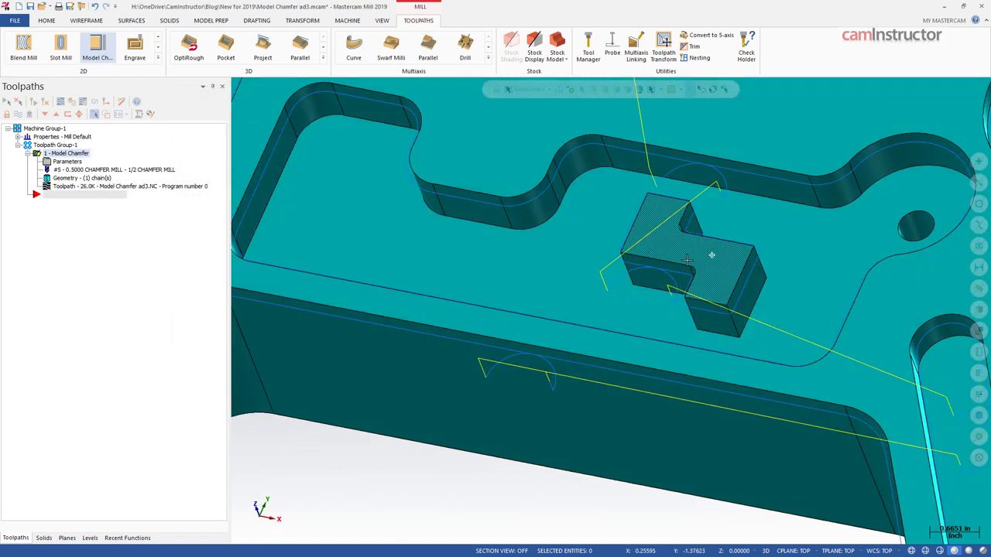
pyautogui.scroll(-5, 683, 263)
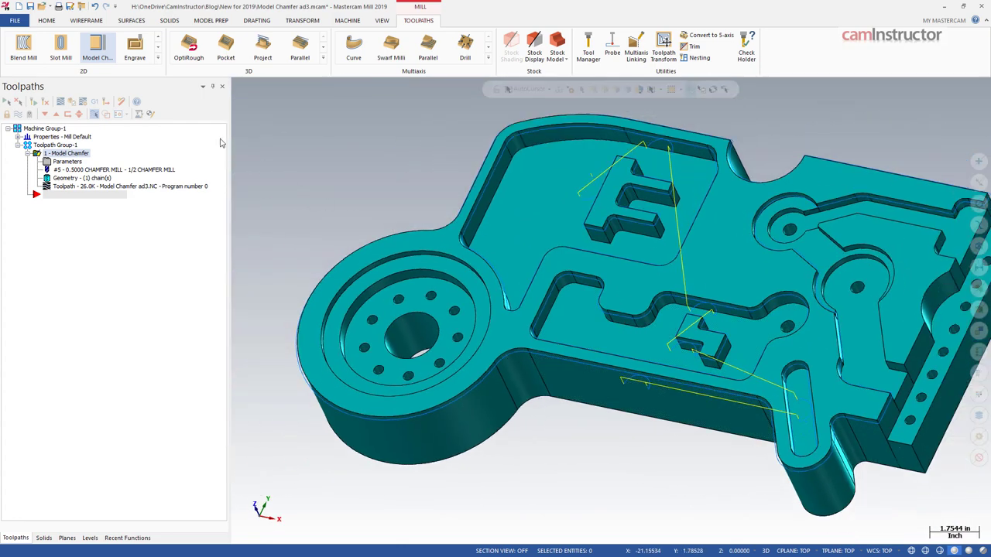
pyautogui.click(73, 102)
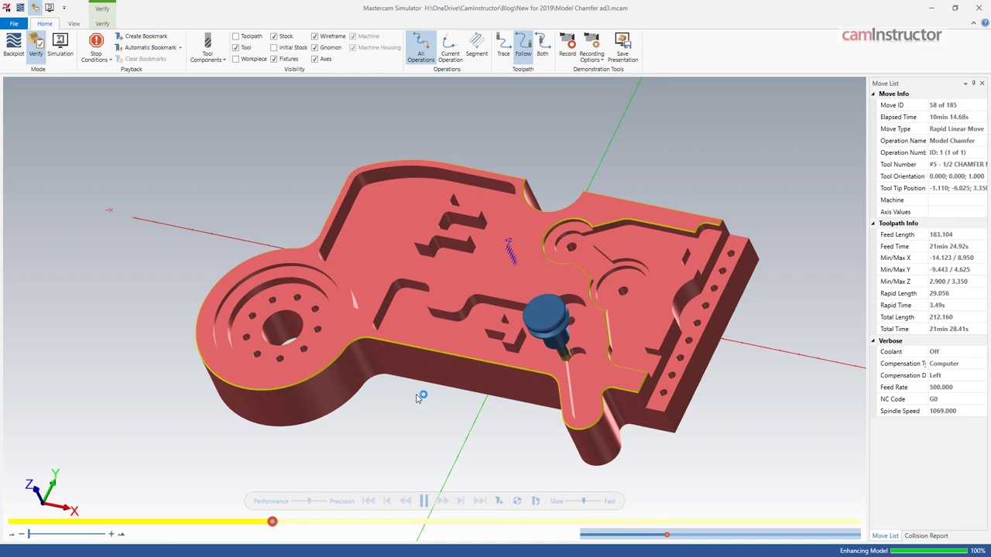
pyautogui.moveTo(486, 370); pyautogui.dragTo(490, 341, button='middle')
pyautogui.scroll(6, 441, 294)
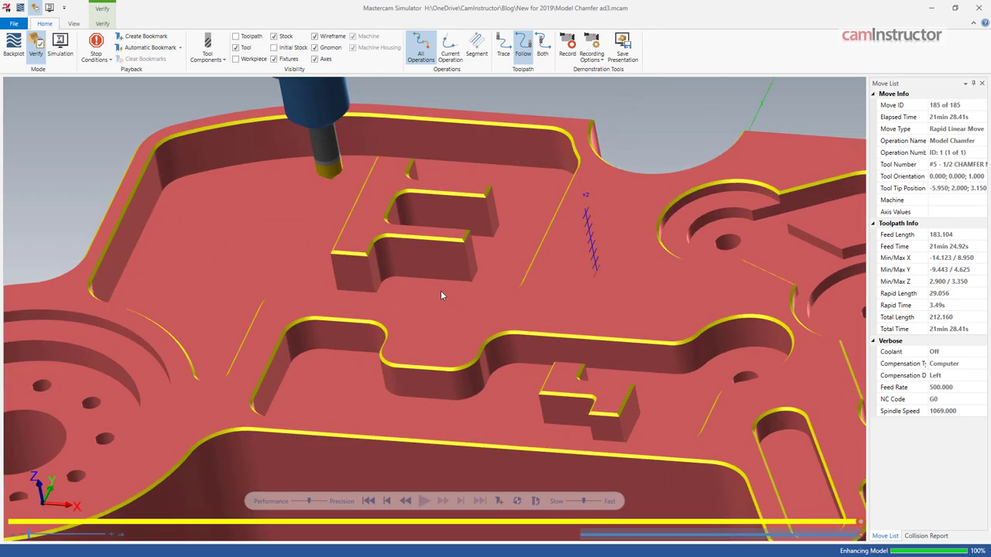
pyautogui.moveTo(363, 252)
pyautogui.mouseDown(button='middle')
pyautogui.moveTo(400, 252)
pyautogui.moveTo(364, 241)
pyautogui.mouseUp(button='middle')
pyautogui.scroll(-8, 350, 286)
pyautogui.moveTo(345, 315); pyautogui.dragTo(625, 297, button='middle')
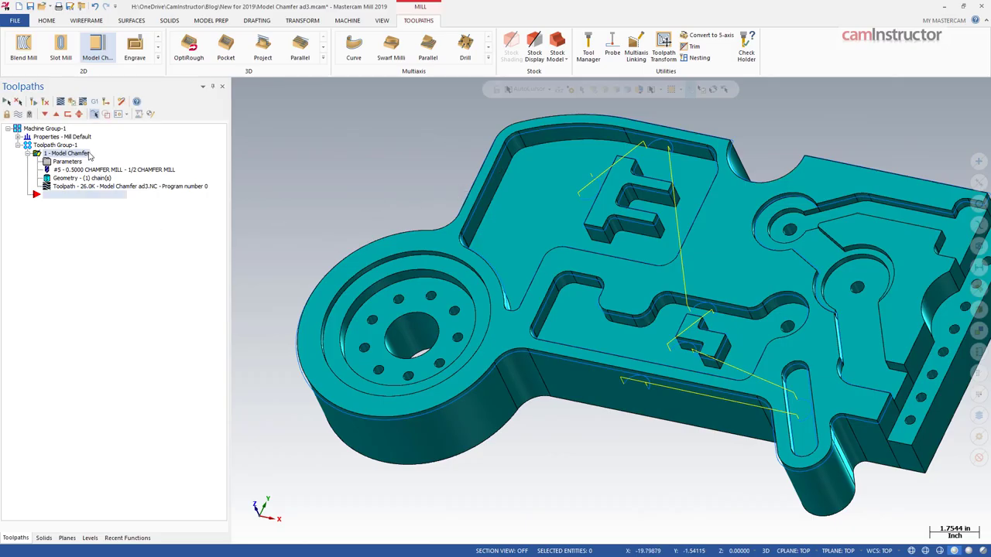
# Duplicate the Model Chamfer operation within the same toolpath group
pyautogui.moveTo(372, 198); pyautogui.dragTo(744, 272, button='middle')
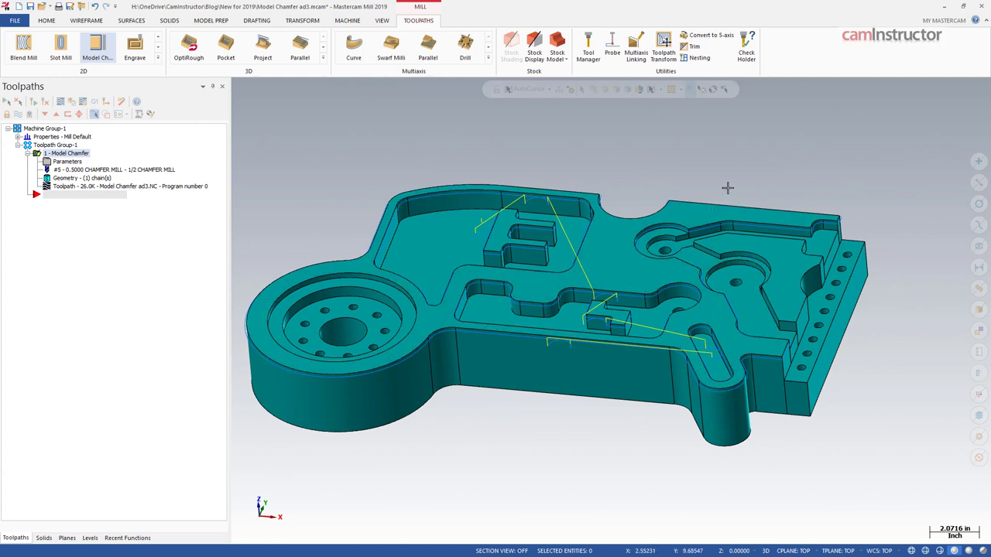
pyautogui.scroll(8, 727, 187)
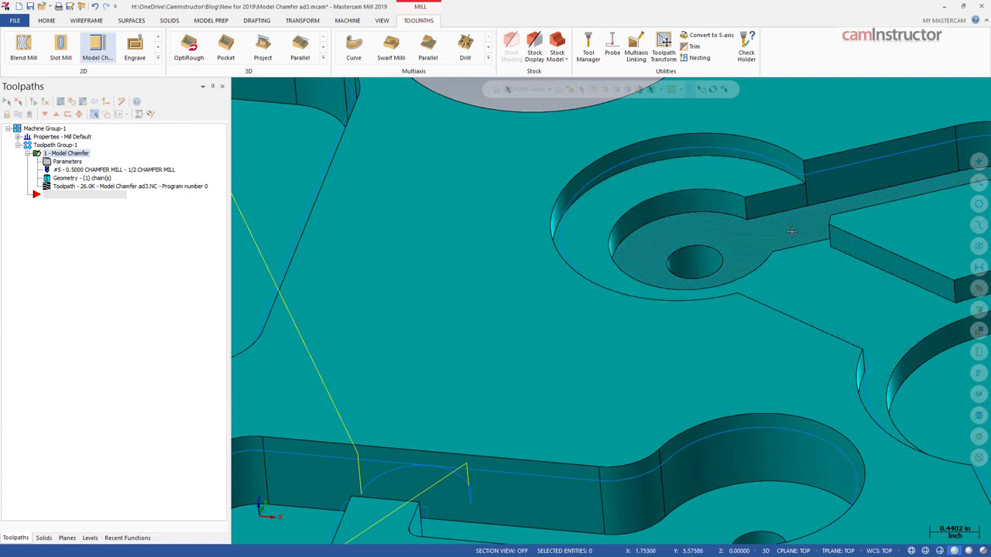
pyautogui.moveTo(591, 231); pyautogui.dragTo(603, 231, button='middle')
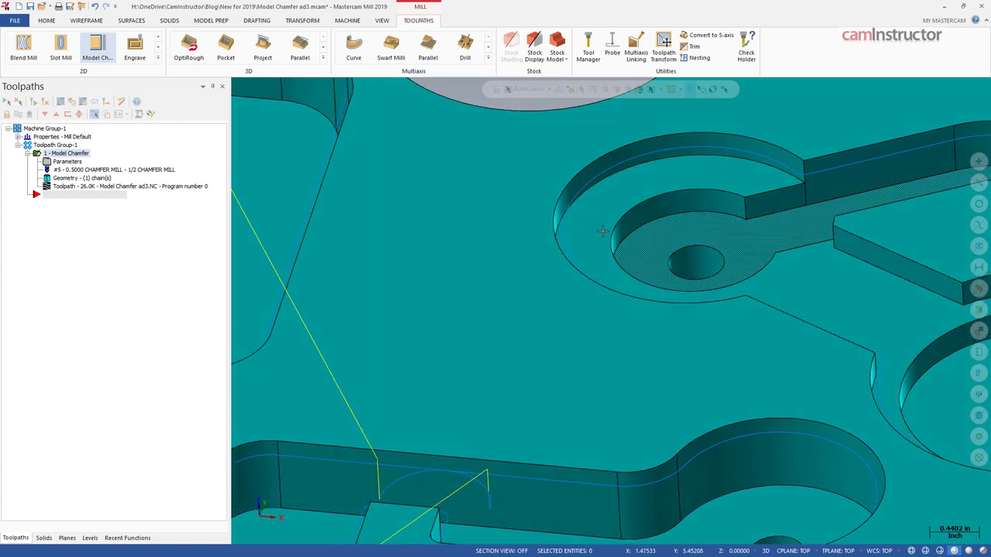
pyautogui.click(68, 153)
pyautogui.hotkey('ctrl', 'c')
pyautogui.hotkey('ctrl', 'v')
# Rechain the copied operation's geometry along the open 3D edge of the inner recess around the small hole
pyautogui.click(85, 220)
pyautogui.rightClick(66, 132)
pyautogui.click(96, 164)
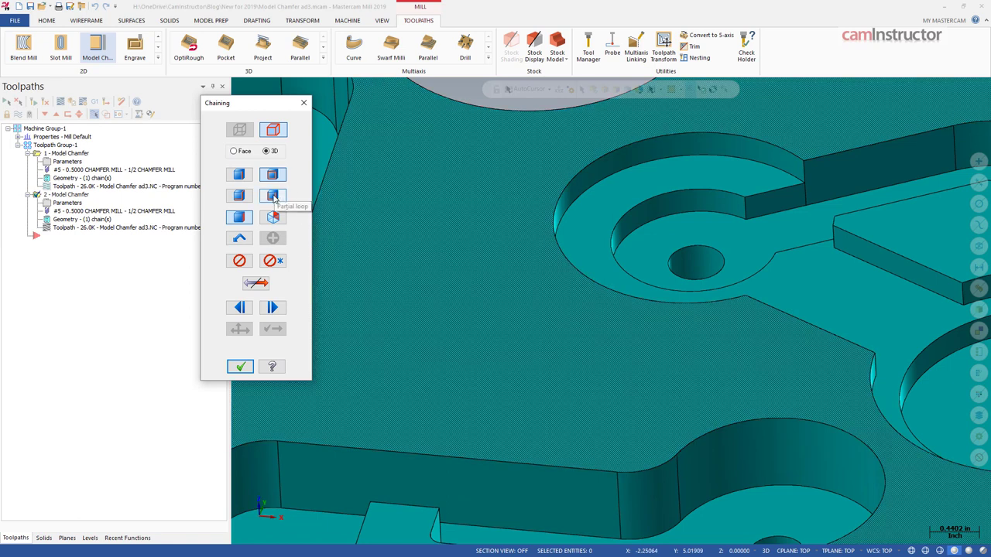
pyautogui.click(238, 195)
pyautogui.click(769, 269)
pyautogui.scroll(2, 769, 270)
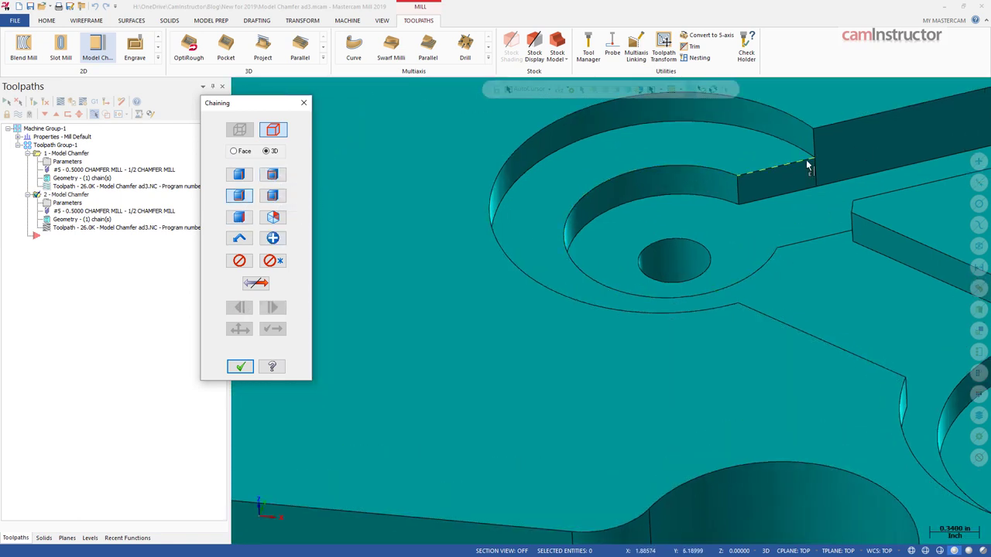
pyautogui.click(804, 160)
pyautogui.click(273, 328)
pyautogui.click(272, 328)
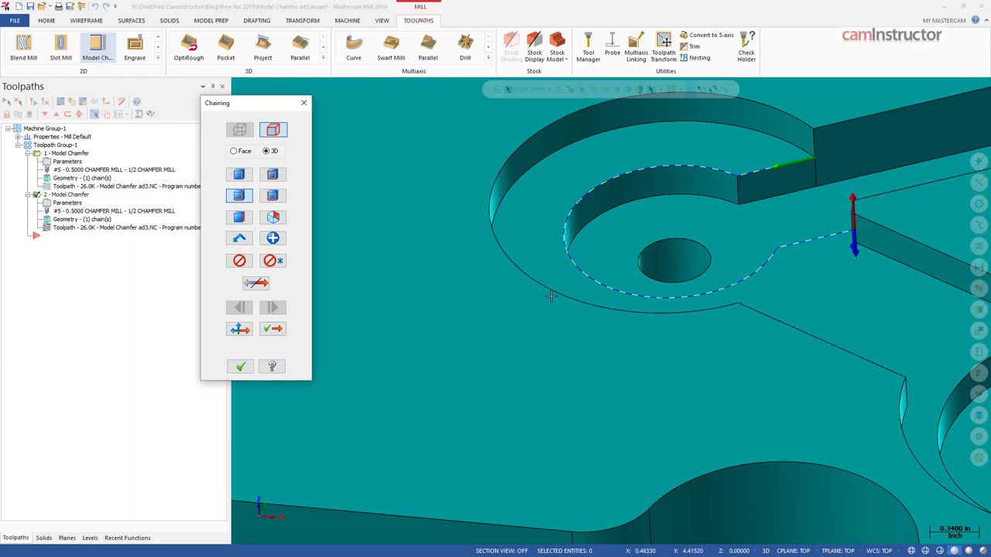
# Accept the new solid chain, check its start and end points, and confirm the copied operation's geometry
pyautogui.click(239, 366)
pyautogui.moveTo(503, 325); pyautogui.dragTo(580, 295, button='middle')
pyautogui.scroll(3, 748, 173)
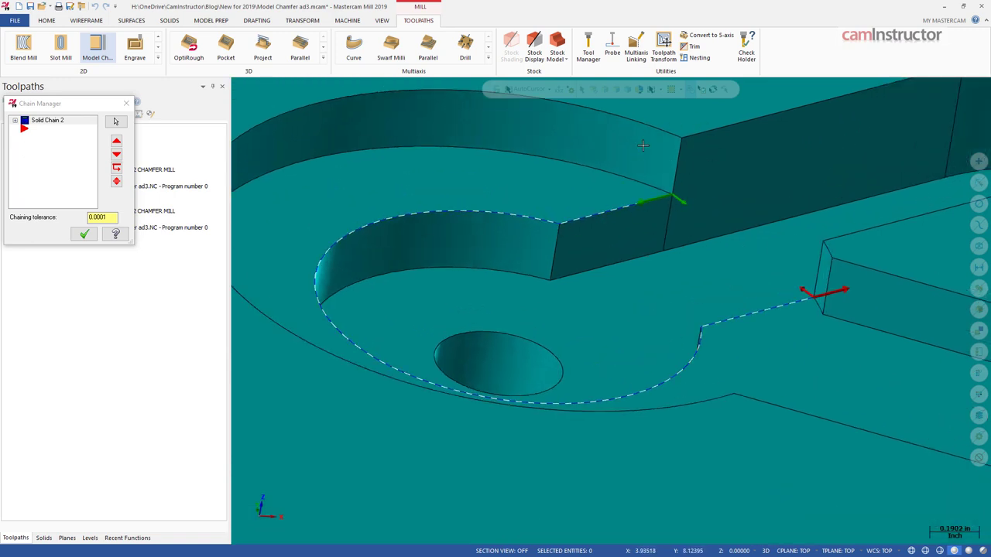
pyautogui.scroll(-1, 680, 202)
pyautogui.scroll(-5, 684, 213)
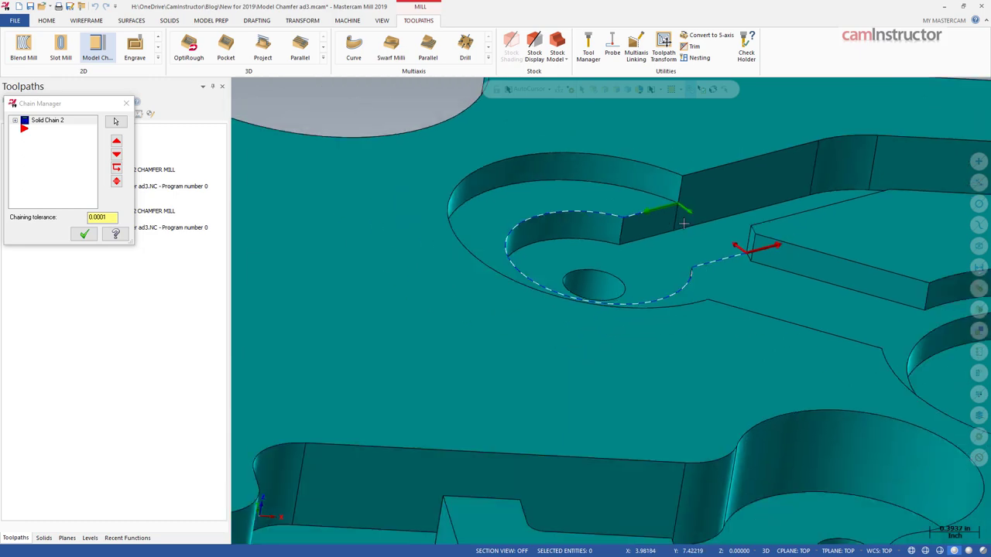
pyautogui.scroll(3, 720, 284)
pyautogui.scroll(1, 740, 213)
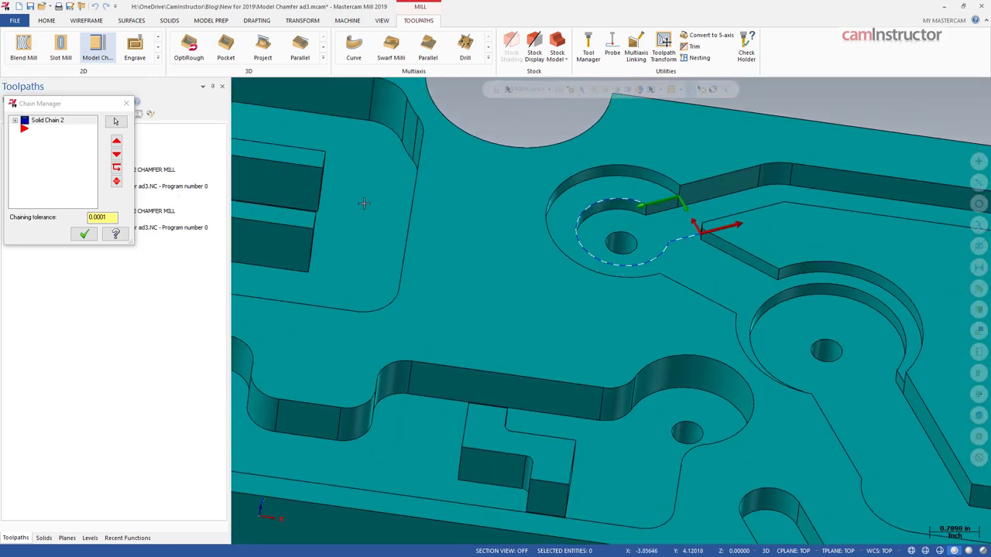
pyautogui.click(84, 233)
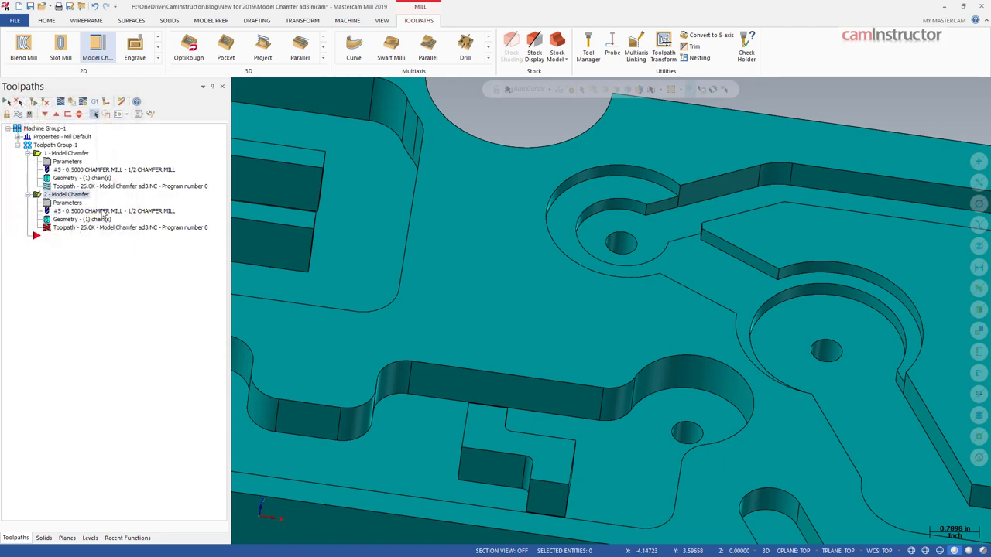
# Set the side clearance of the copied Model Chamfer operation to 0.05
pyautogui.click(75, 203)
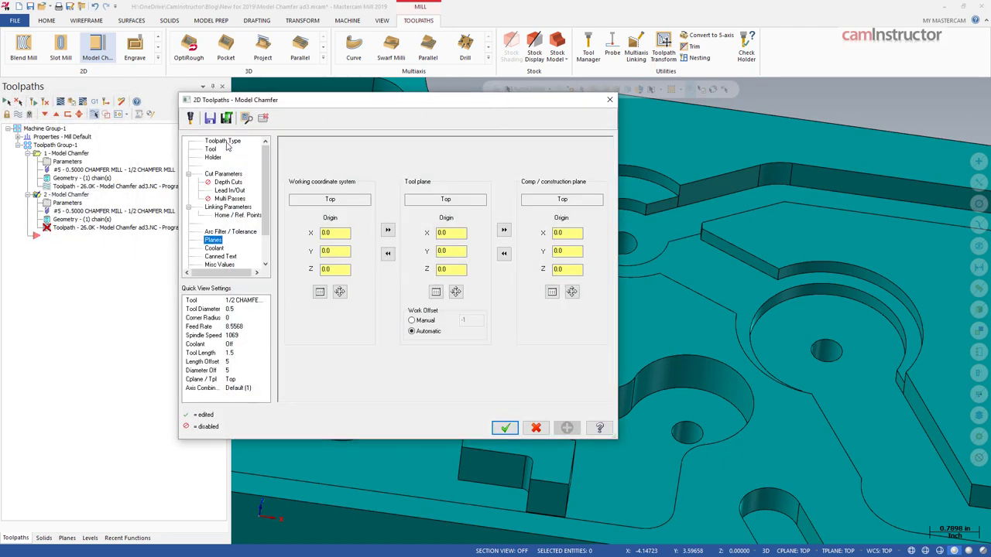
pyautogui.click(225, 142)
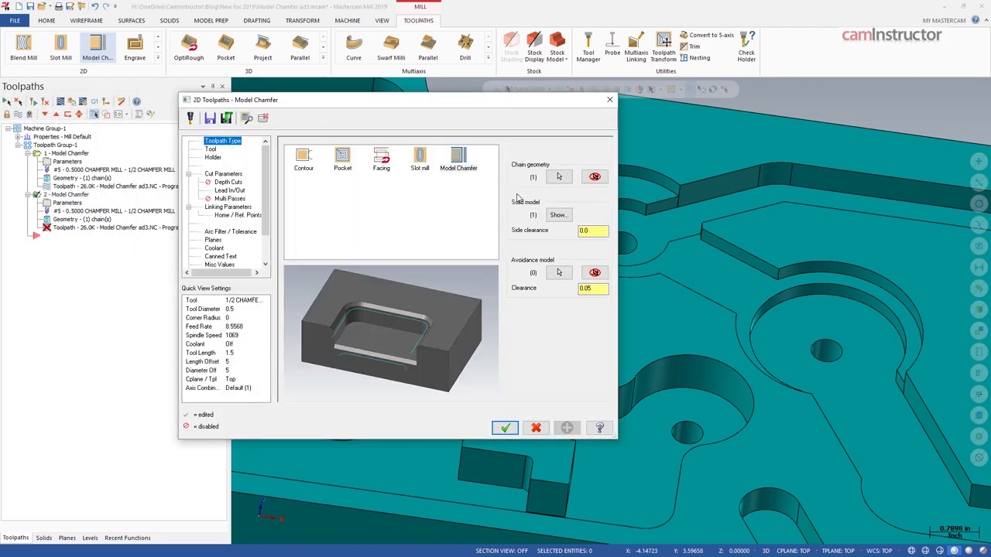
pyautogui.click(591, 232)
# Review the copied operation's cut, linking and lead in/out parameters and its toolpath type settings
pyautogui.click(224, 174)
pyautogui.click(229, 208)
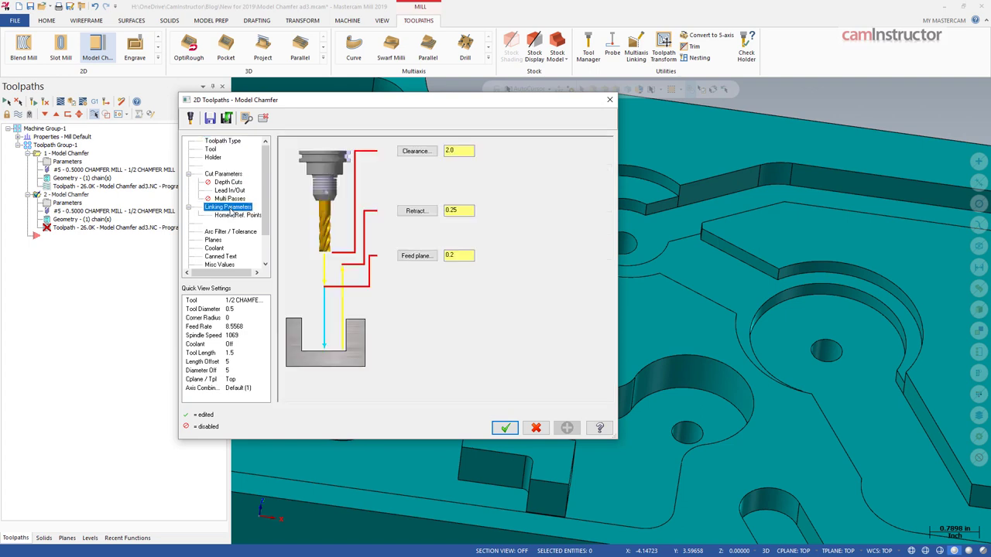
pyautogui.click(230, 190)
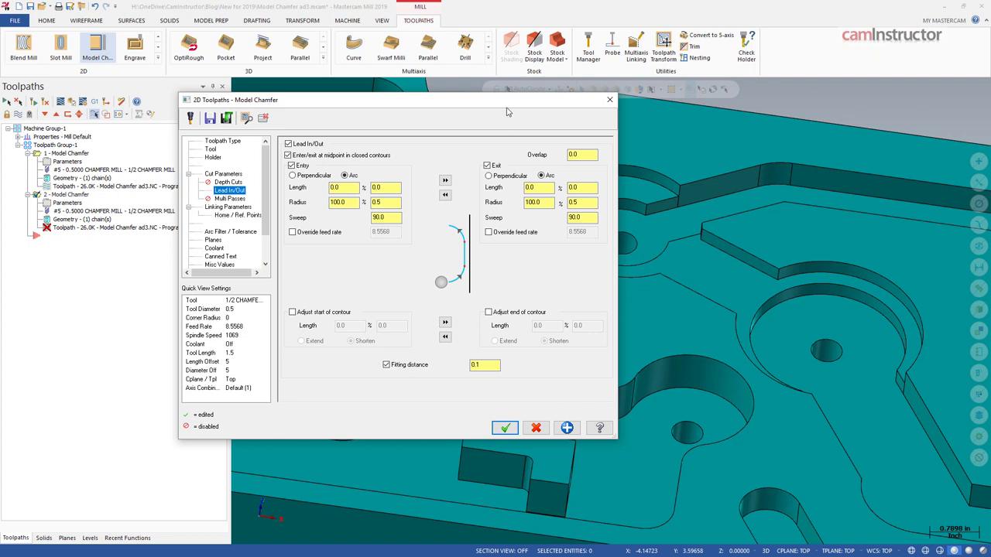
pyautogui.moveTo(496, 106); pyautogui.dragTo(398, 104)
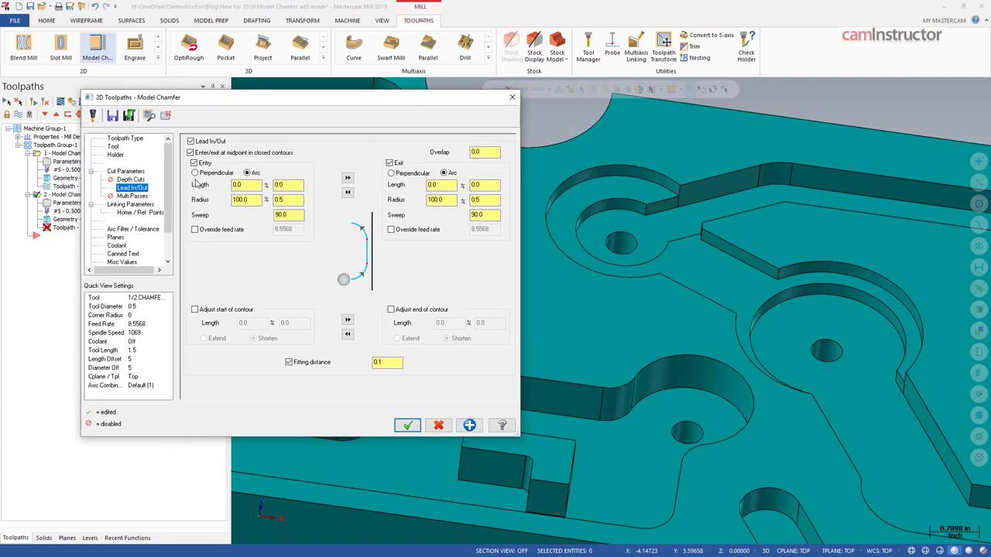
pyautogui.click(386, 361)
pyautogui.click(125, 138)
pyautogui.click(131, 171)
pyautogui.click(133, 138)
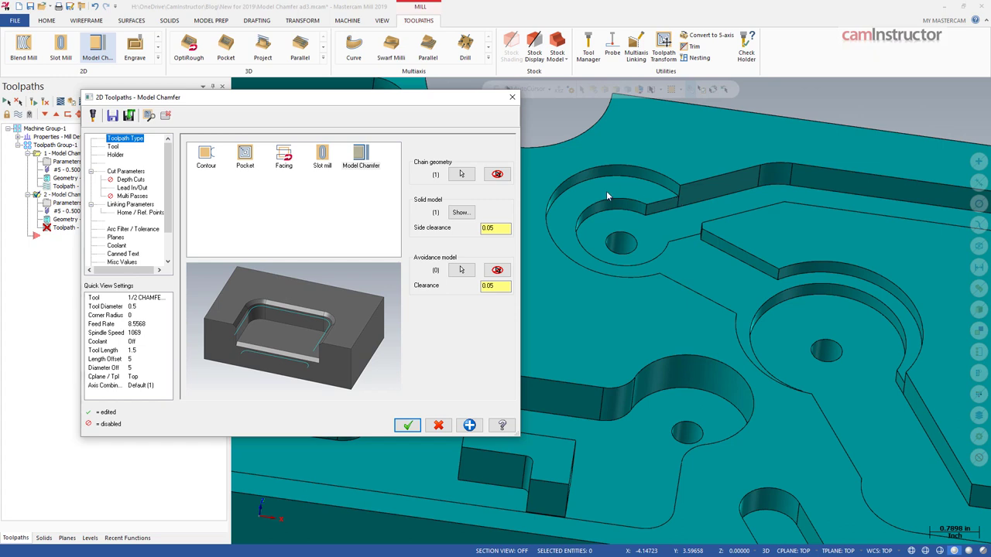
pyautogui.click(128, 172)
pyautogui.click(132, 188)
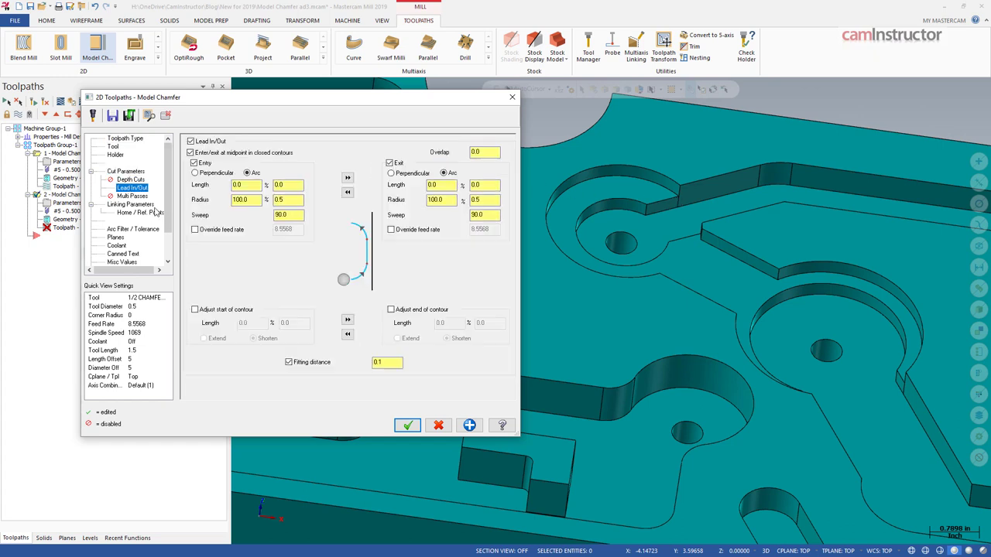
# Check the lead in/out fitting distance, accept the parameters and regenerate the copied chamfer toolpath
pyautogui.doubleClick(391, 364)
pyautogui.click(388, 362)
pyautogui.click(396, 363)
pyautogui.click(408, 427)
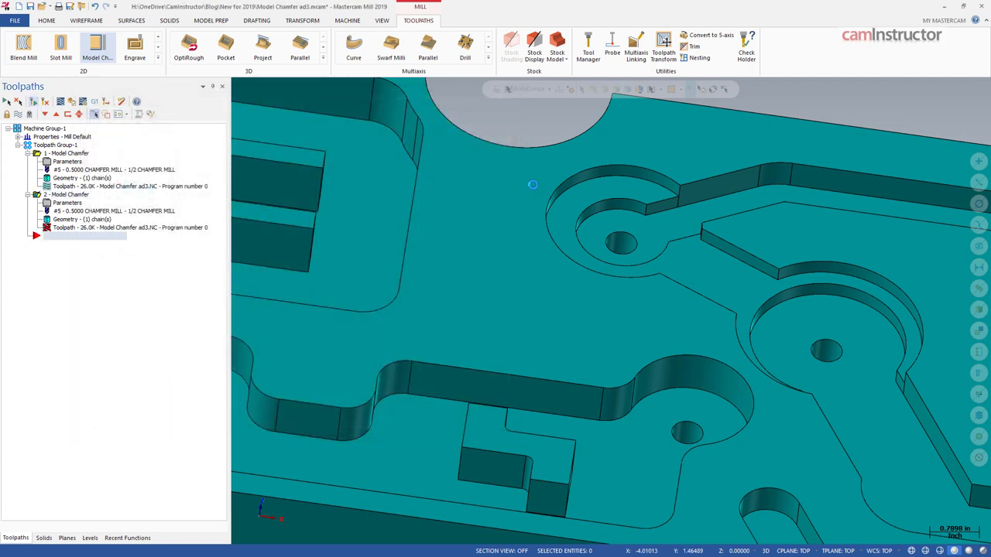
# Inspect the regenerated chamfer toolpath around the inner recess and open it in the verify simulation
pyautogui.scroll(5, 677, 217)
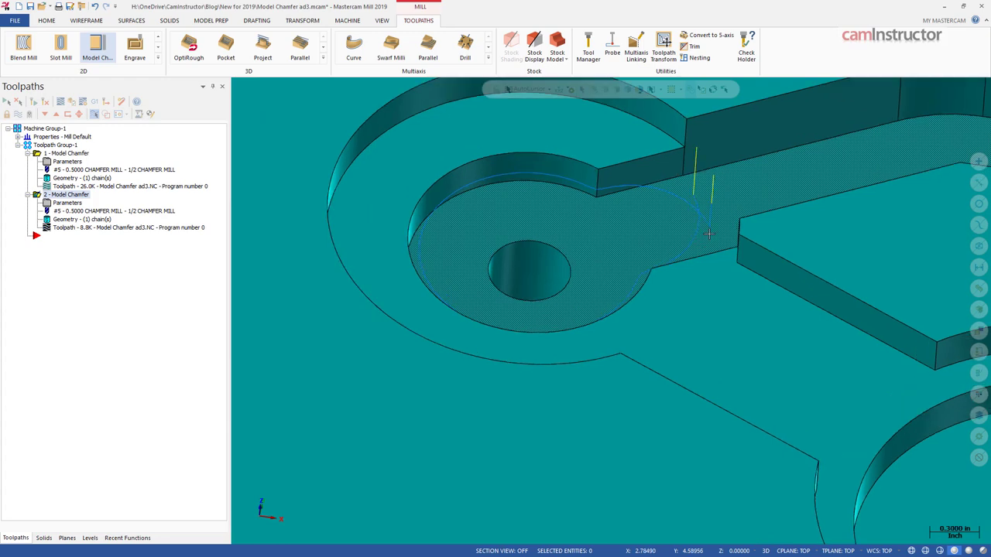
pyautogui.scroll(-2, 637, 192)
pyautogui.scroll(3, 636, 192)
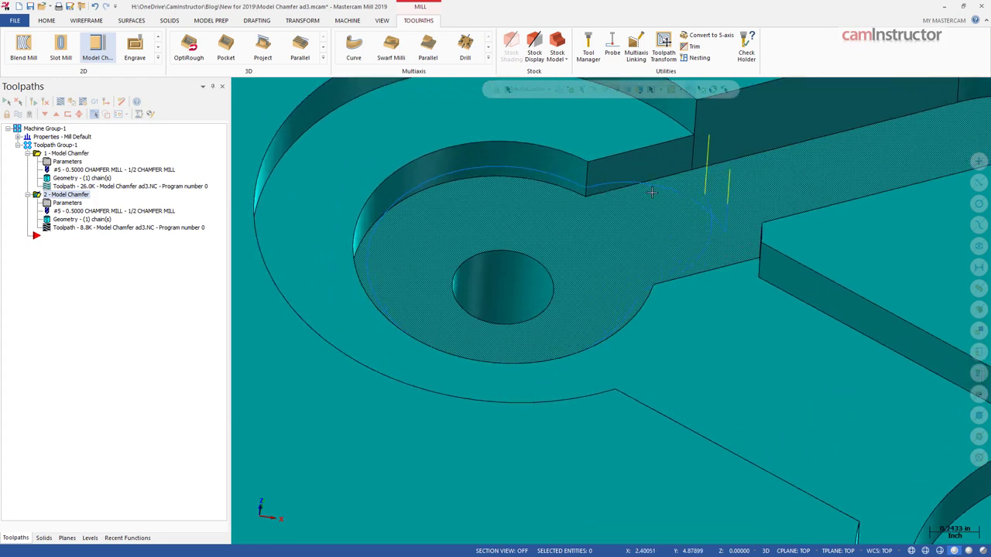
pyautogui.moveTo(652, 193); pyautogui.dragTo(602, 187, button='middle')
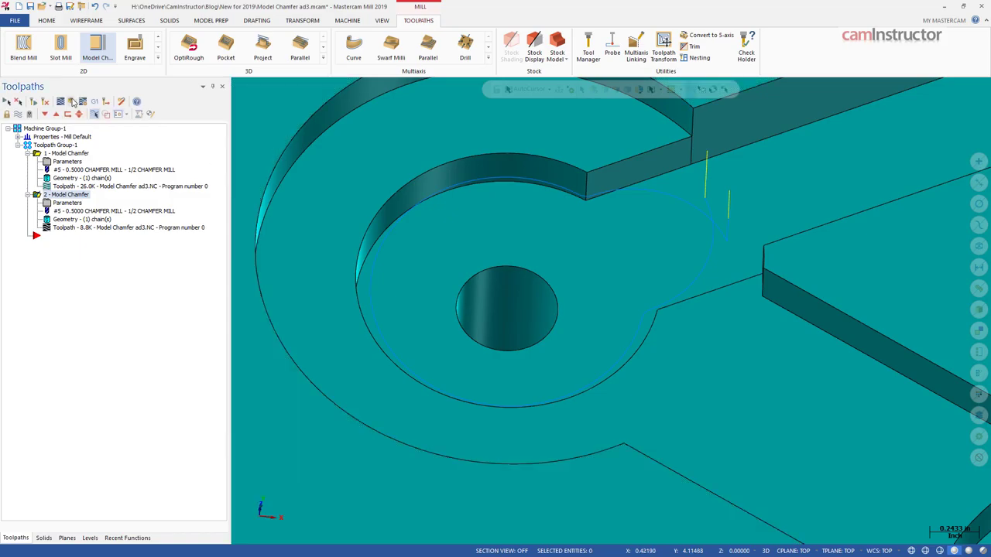
pyautogui.click(72, 102)
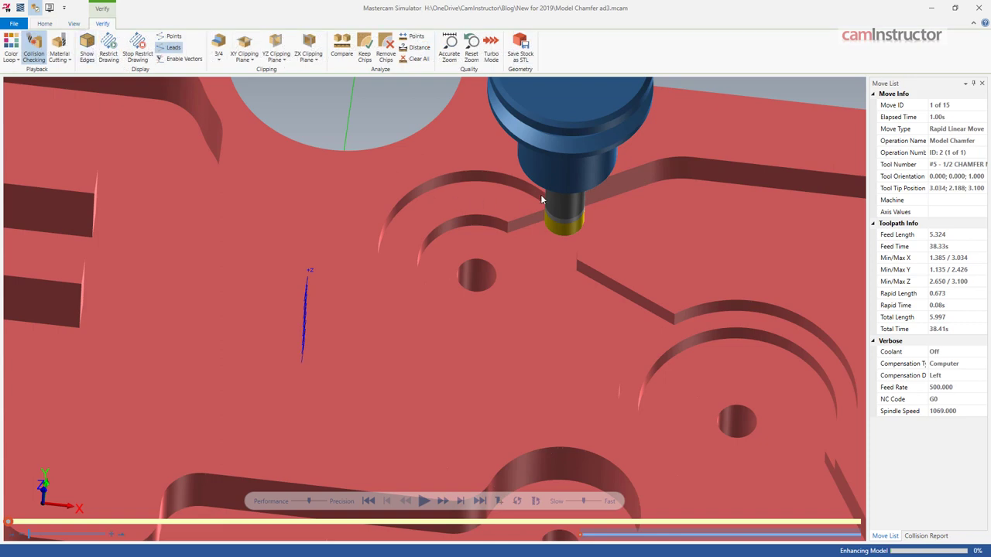
# Show the stock's edges in the simulation and frame the inner recess beside the tool
pyautogui.moveTo(540, 202); pyautogui.dragTo(565, 198, button='middle')
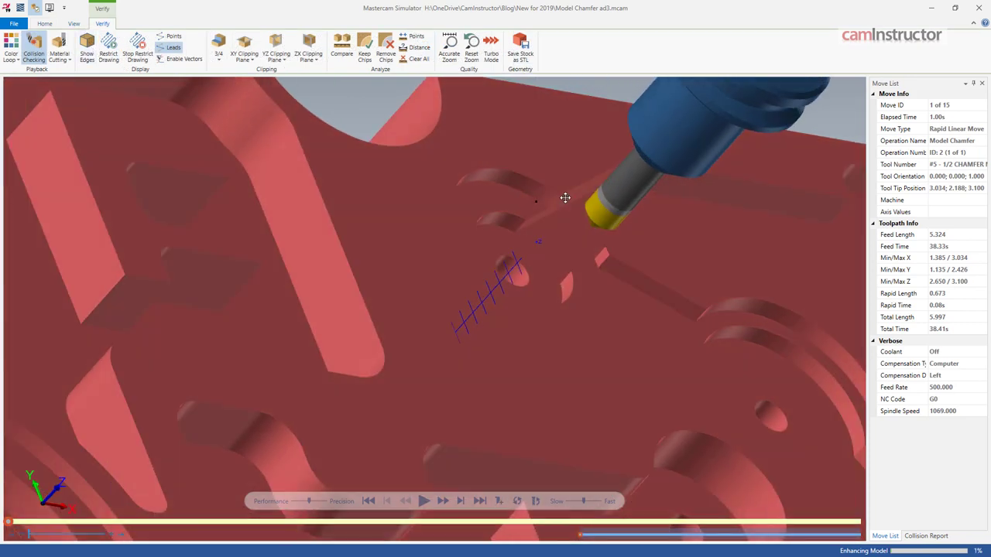
pyautogui.click(87, 48)
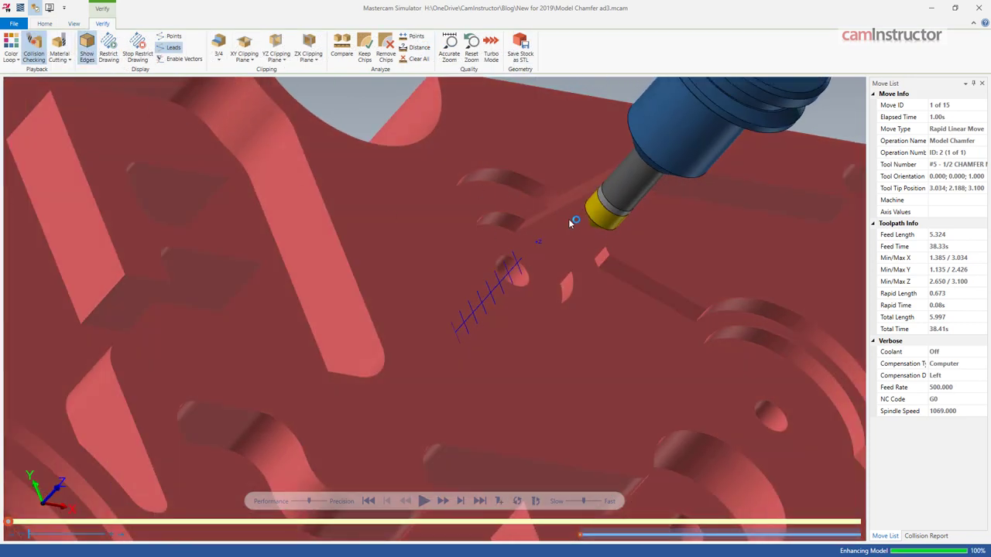
pyautogui.moveTo(611, 232)
pyautogui.mouseDown(button='middle')
pyautogui.moveTo(583, 225)
pyautogui.moveTo(601, 247)
pyautogui.mouseUp(button='middle')
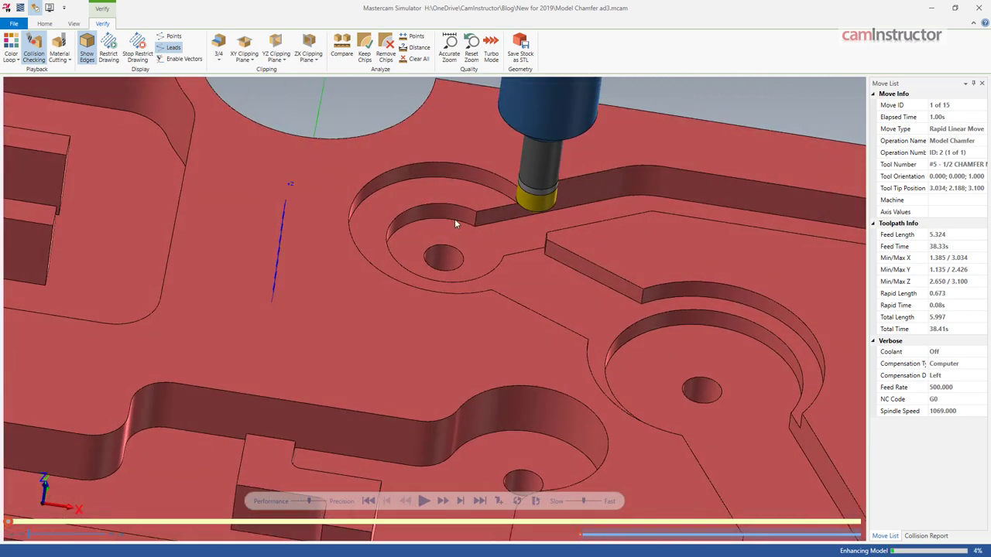
pyautogui.scroll(3, 456, 223)
pyautogui.moveTo(456, 223)
pyautogui.mouseDown(button='middle')
pyautogui.moveTo(498, 237)
pyautogui.moveTo(458, 218)
pyautogui.mouseUp(button='middle')
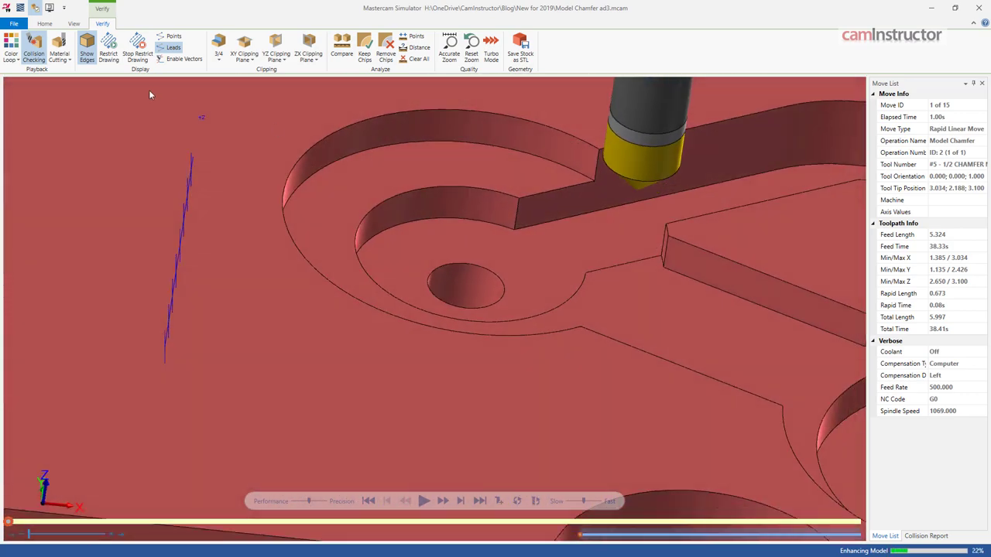
# Step the simulation forward move by move to watch the tool enter and chamfer the inner recess edge
pyautogui.click(443, 501)
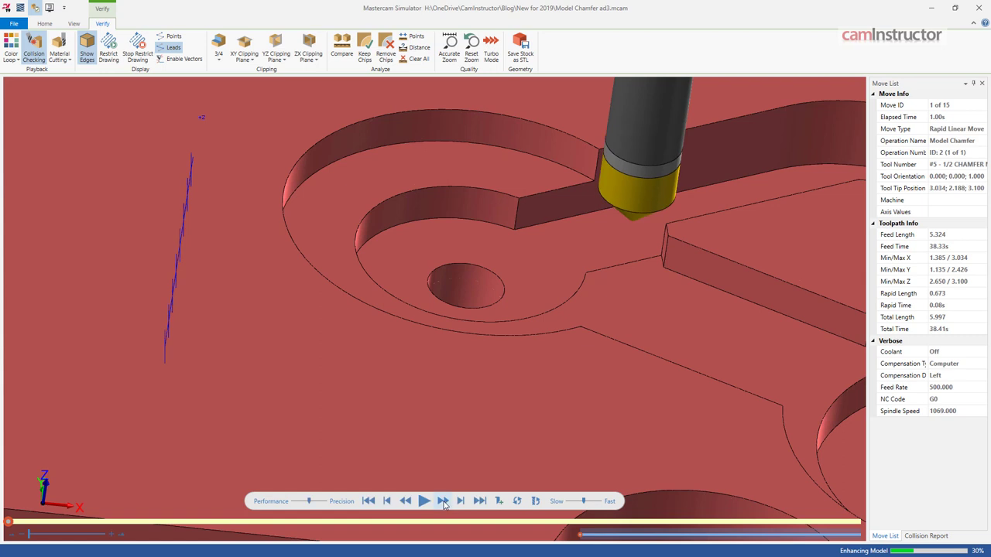
pyautogui.click(443, 501)
pyautogui.click(444, 502)
pyautogui.click(444, 502)
pyautogui.click(443, 501)
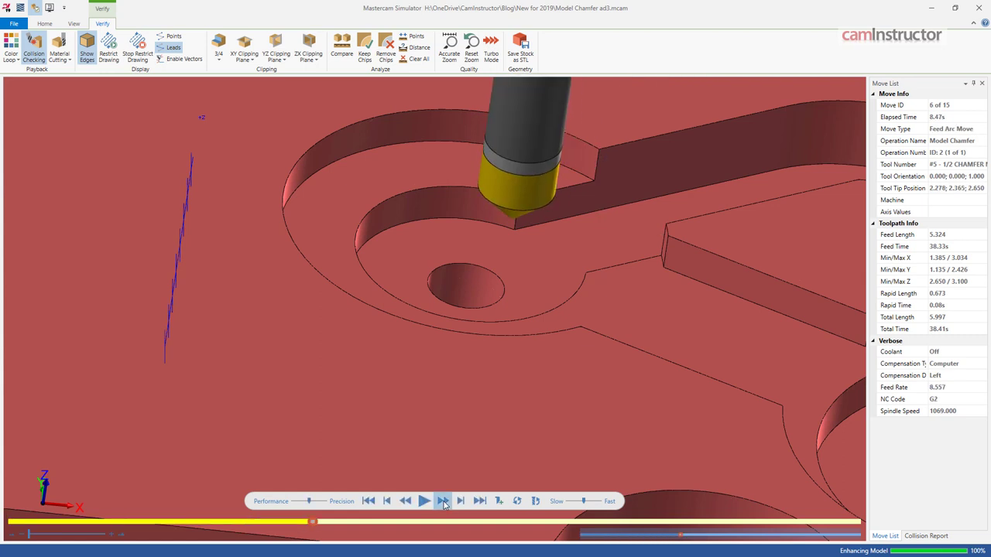
pyautogui.click(444, 502)
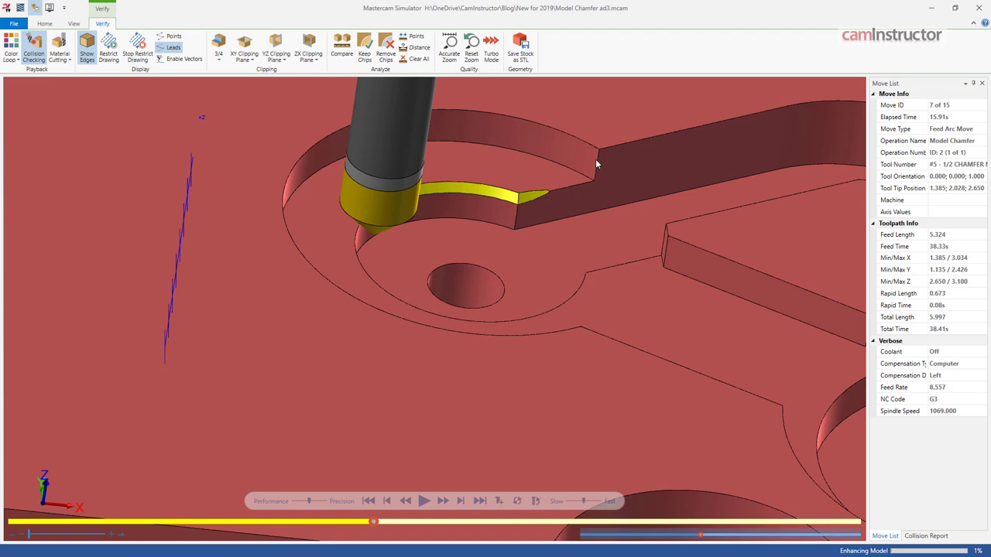
# Step the simulation back to the tool's entry move and replay the approach onto the inner recess edge
pyautogui.click(405, 501)
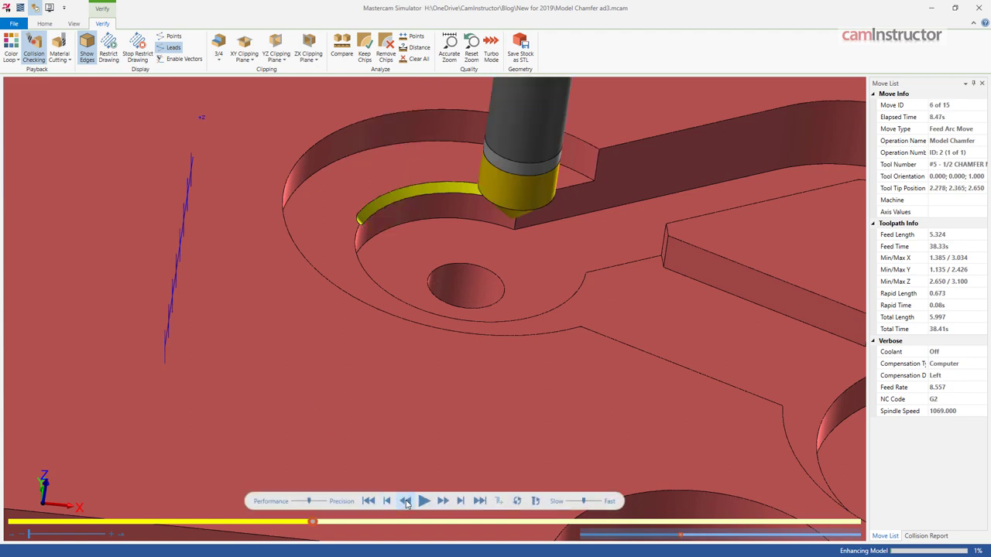
pyautogui.click(406, 501)
pyautogui.click(406, 502)
pyautogui.click(406, 502)
pyautogui.moveTo(535, 382); pyautogui.dragTo(336, 474, button='middle')
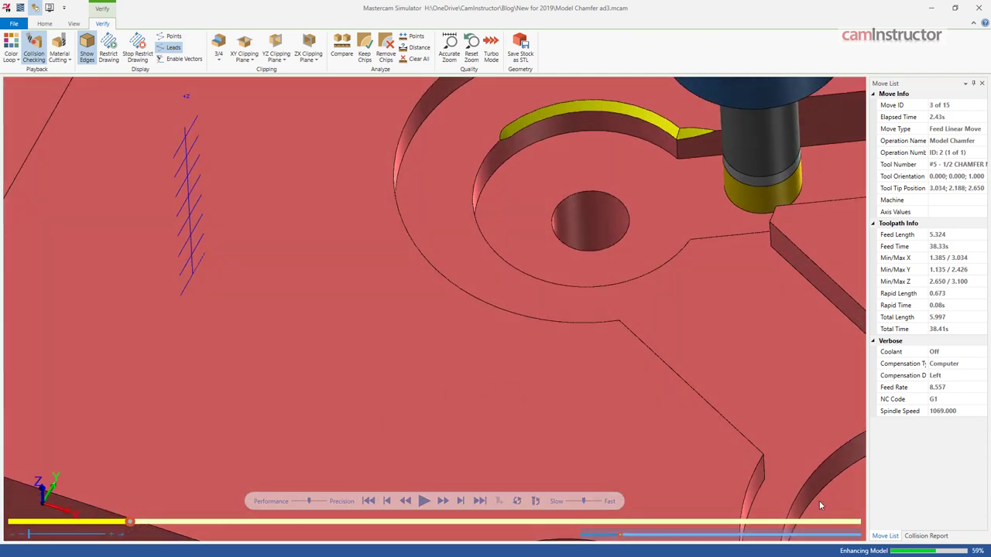
pyautogui.click(424, 502)
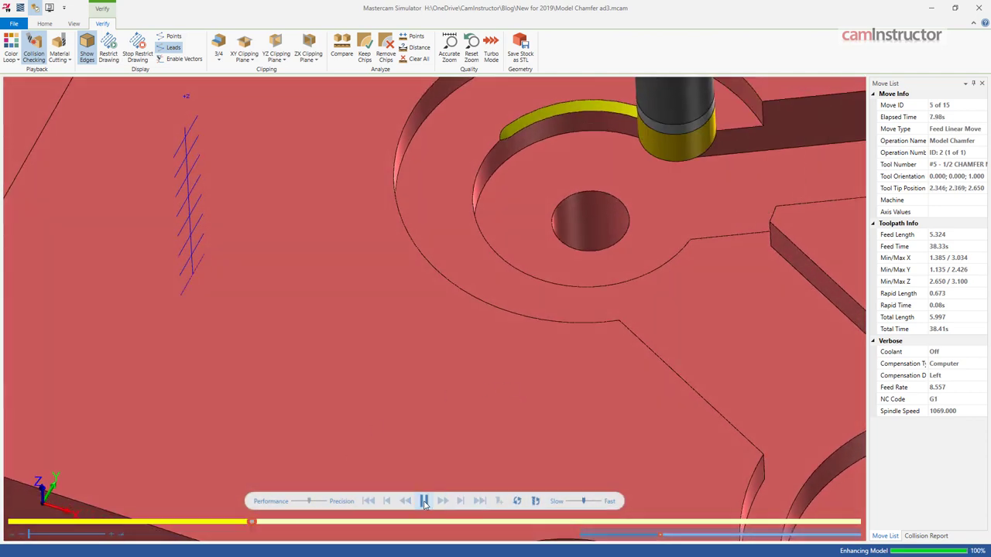
pyautogui.click(424, 503)
# Step the simulation forward to the lead-out arc, inspect the tool's clearance from the nearby walls and close the simulator
pyautogui.moveTo(578, 428); pyautogui.dragTo(617, 426, button='middle')
pyautogui.click(442, 501)
pyautogui.click(442, 500)
pyautogui.click(442, 500)
pyautogui.moveTo(471, 410); pyautogui.dragTo(438, 357, button='middle')
pyautogui.scroll(4, 478, 166)
pyautogui.moveTo(574, 282); pyautogui.dragTo(583, 286, button='middle')
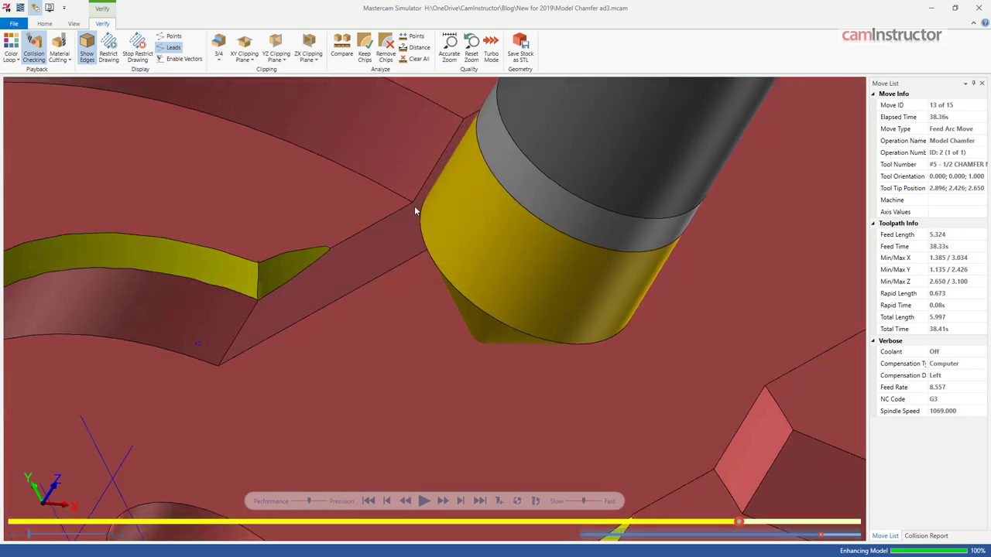
pyautogui.scroll(-5, 358, 232)
pyautogui.moveTo(487, 266); pyautogui.dragTo(458, 198, button='middle')
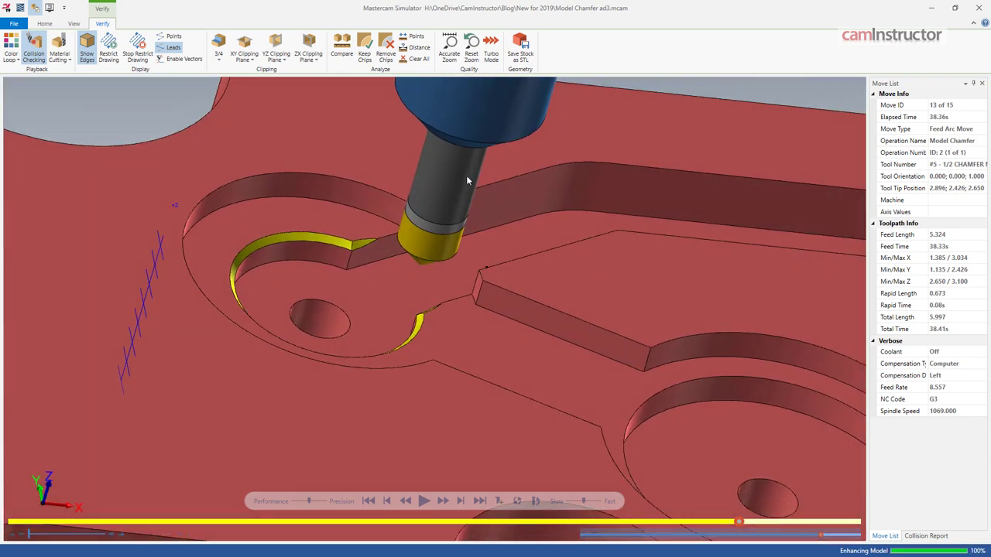
pyautogui.click(979, 6)
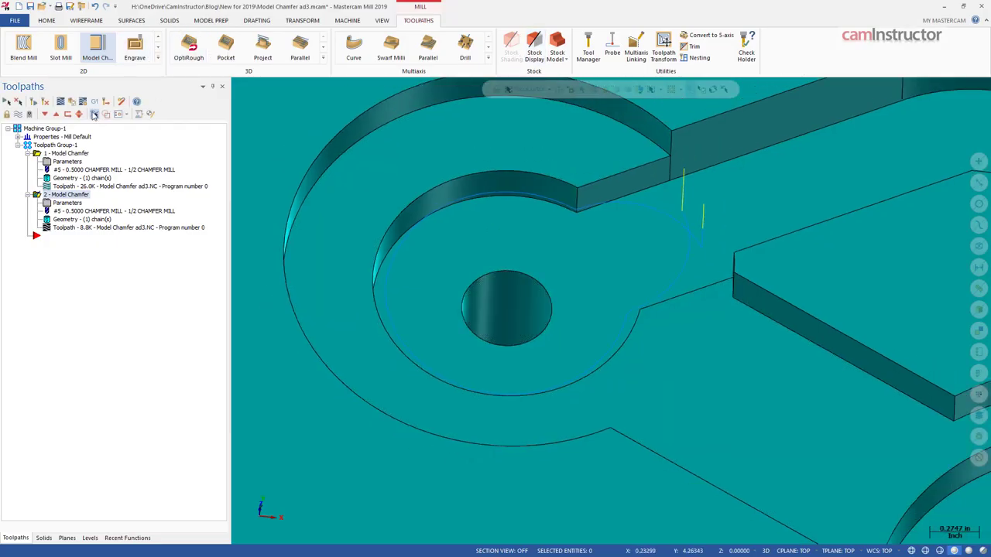
# Backplot the copied Model Chamfer operation at a slower playback speed, running the tool's plunge beside the recess
pyautogui.click(70, 101)
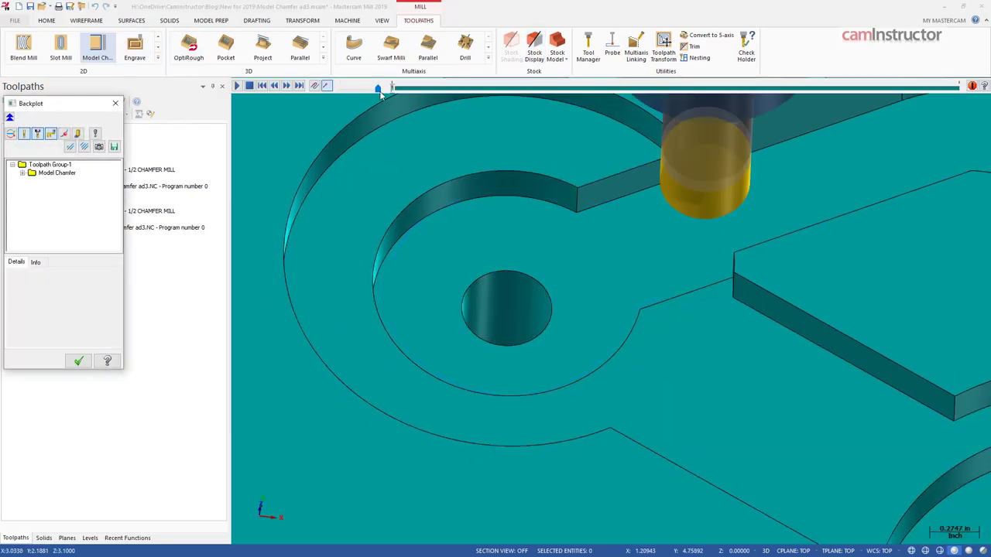
pyautogui.click(378, 89)
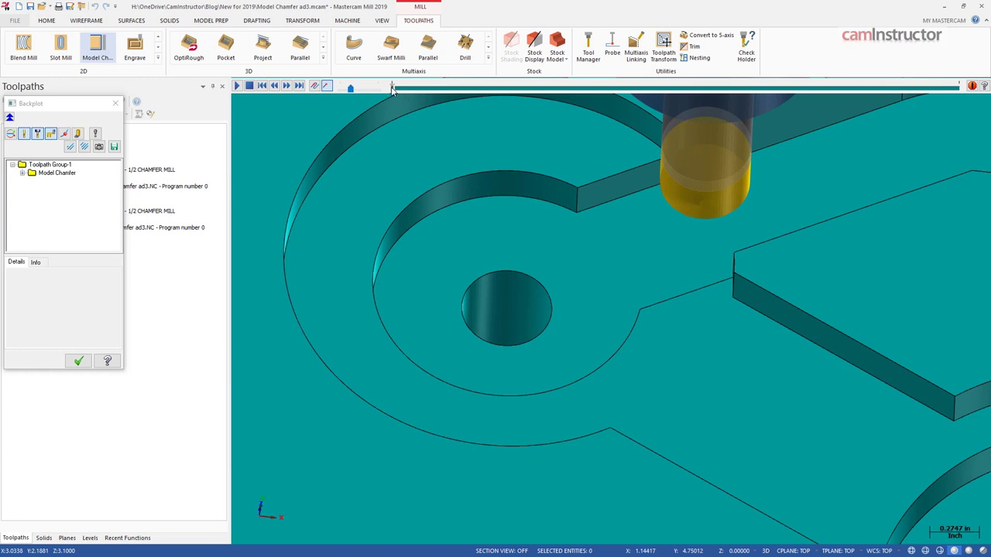
pyautogui.click(238, 85)
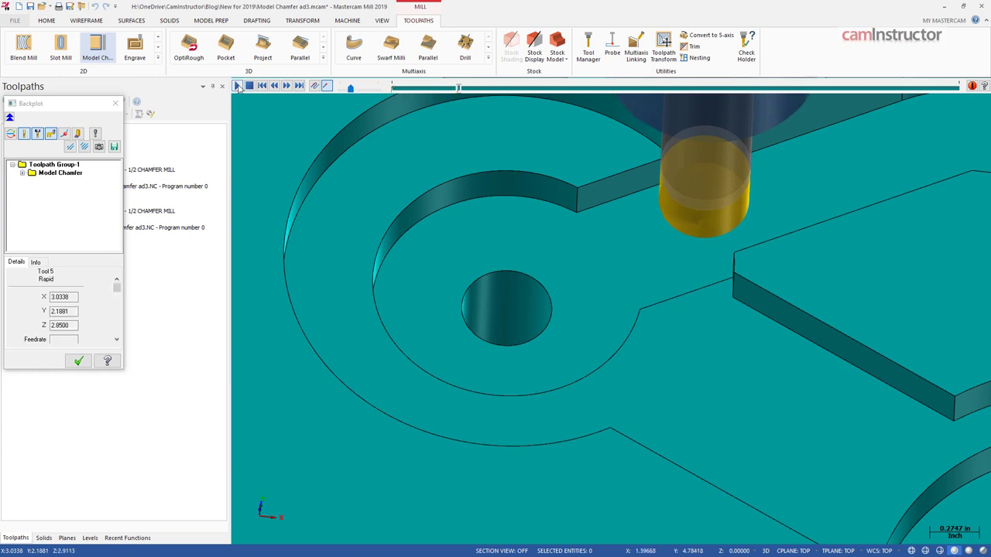
# Advance the backplot to the lead-in arc in the Top view, check the tool's clearance at the wall corner and close the backplot
pyautogui.rightClick(536, 211)
pyautogui.click(569, 267)
pyautogui.scroll(5, 725, 240)
pyautogui.scroll(1, 725, 240)
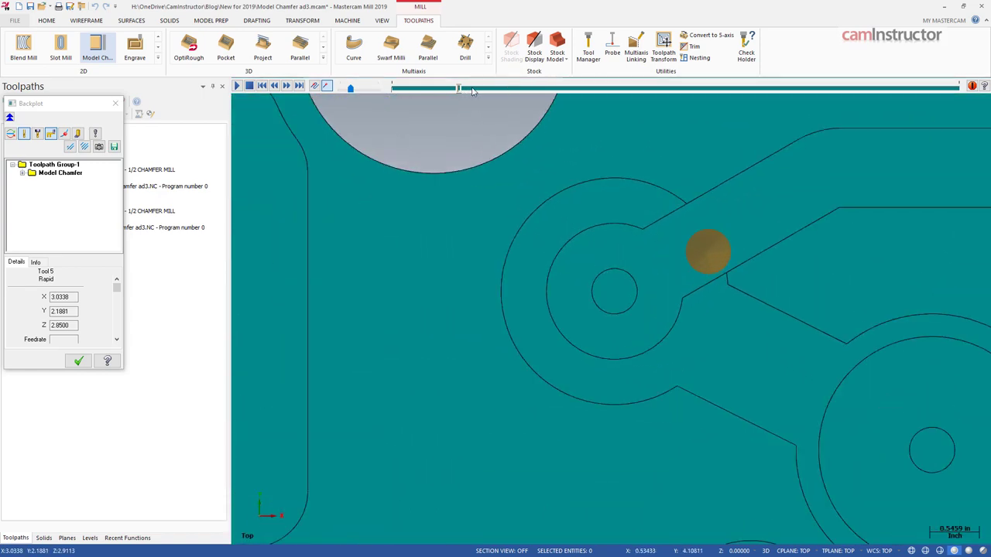
pyautogui.click(465, 90)
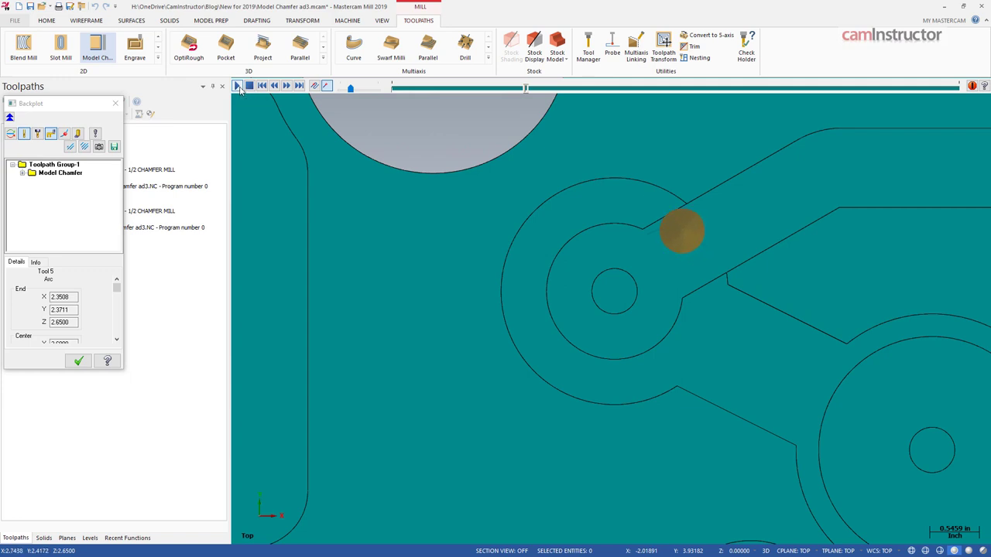
pyautogui.scroll(5, 670, 206)
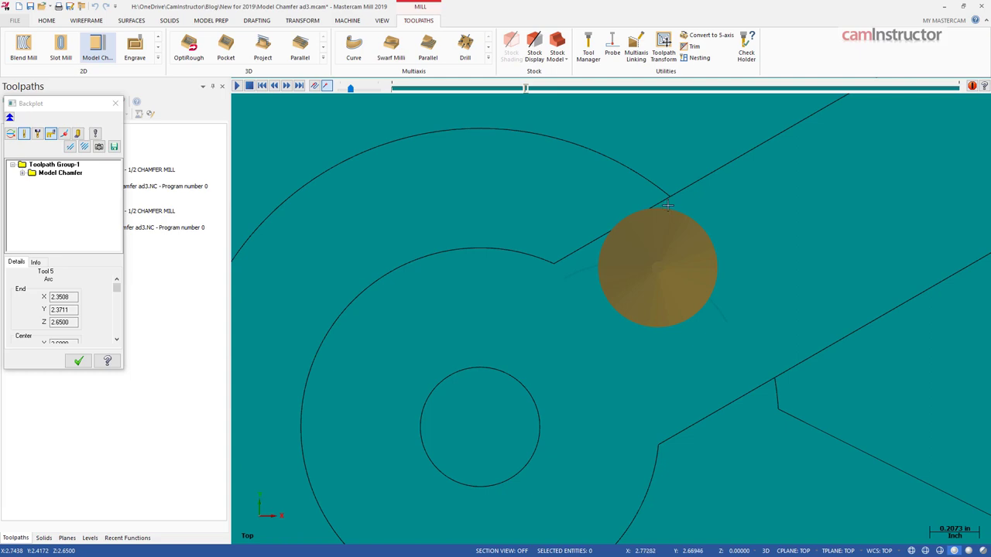
pyautogui.scroll(-3, 671, 199)
pyautogui.click(77, 361)
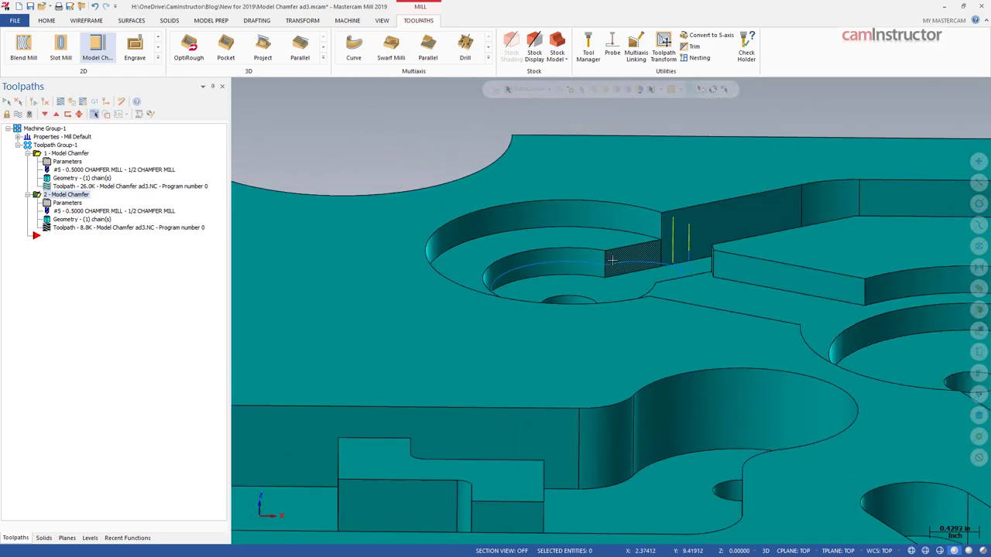
# Collapse both Model Chamfer operations in the toolpath tree
pyautogui.moveTo(672, 287); pyautogui.dragTo(691, 263, button='middle')
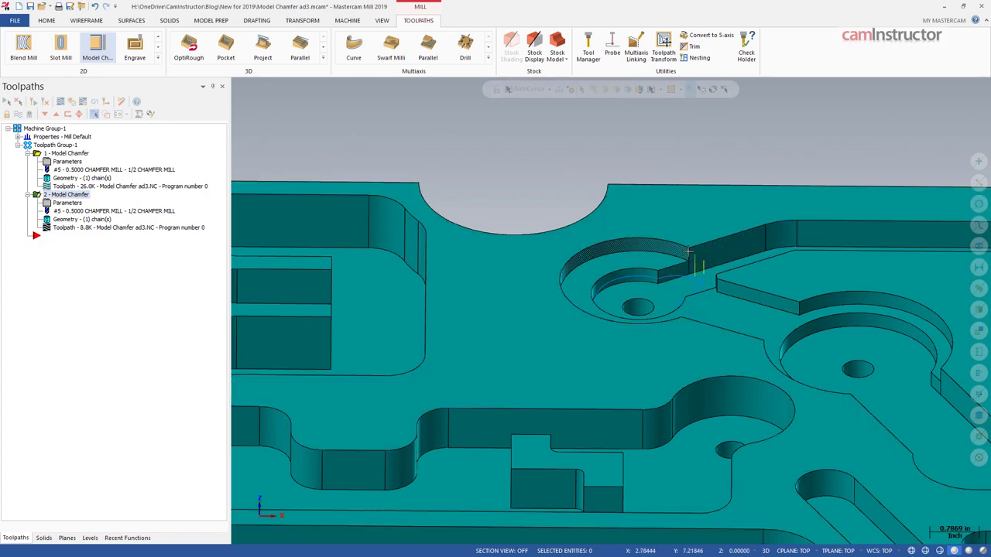
pyautogui.scroll(-1, 682, 231)
pyautogui.click(27, 153)
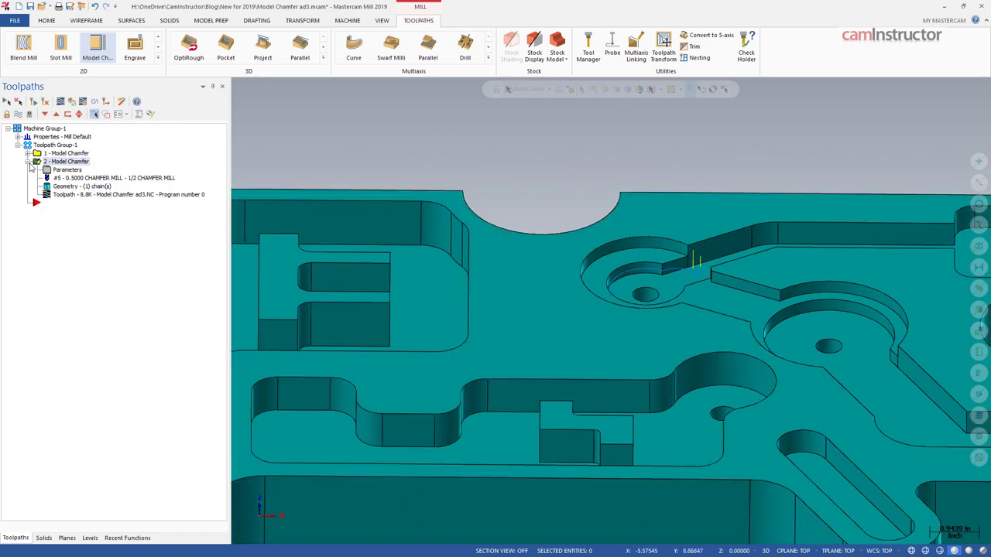
pyautogui.click(27, 161)
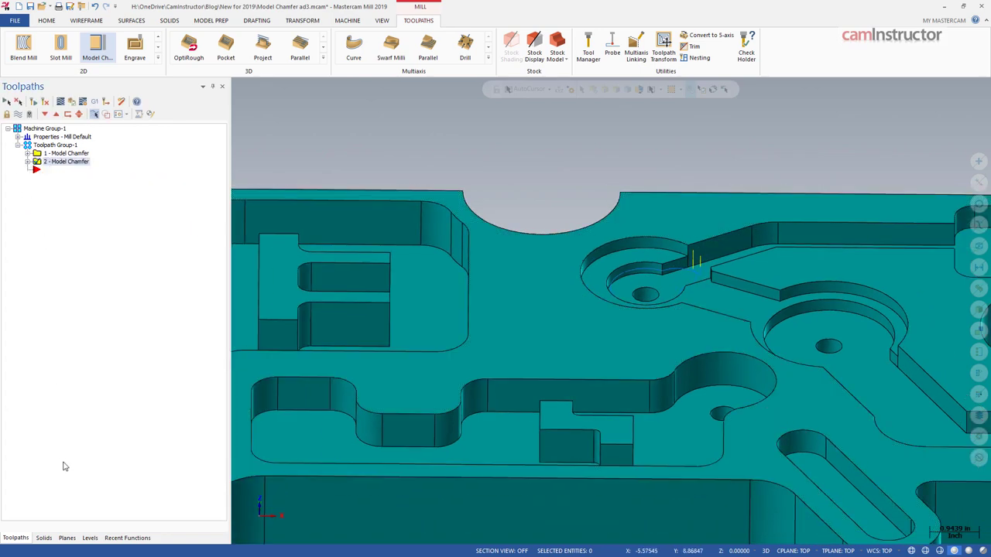
# Make the Chamf level active and visible, hide the No Chamf level and look over the chamfered model
pyautogui.click(90, 538)
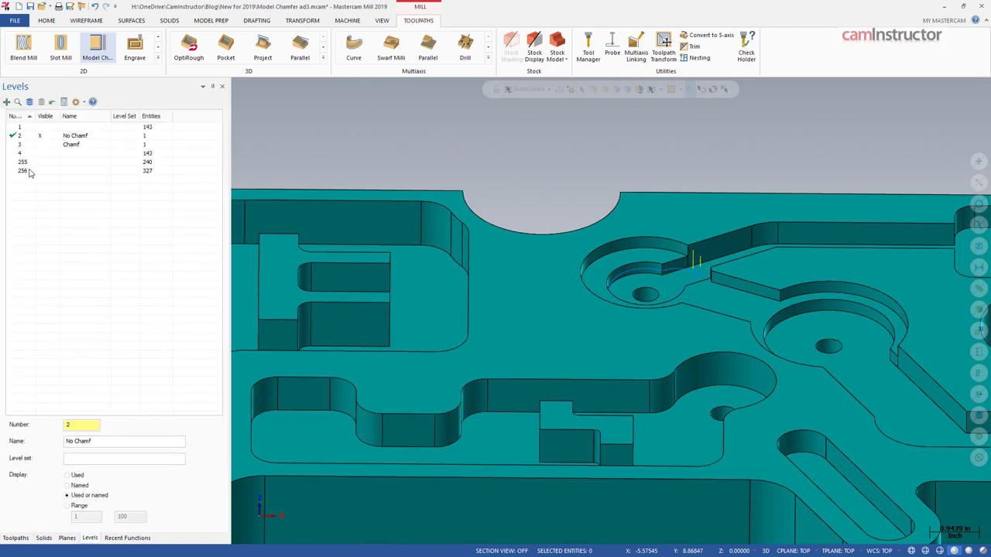
pyautogui.click(14, 146)
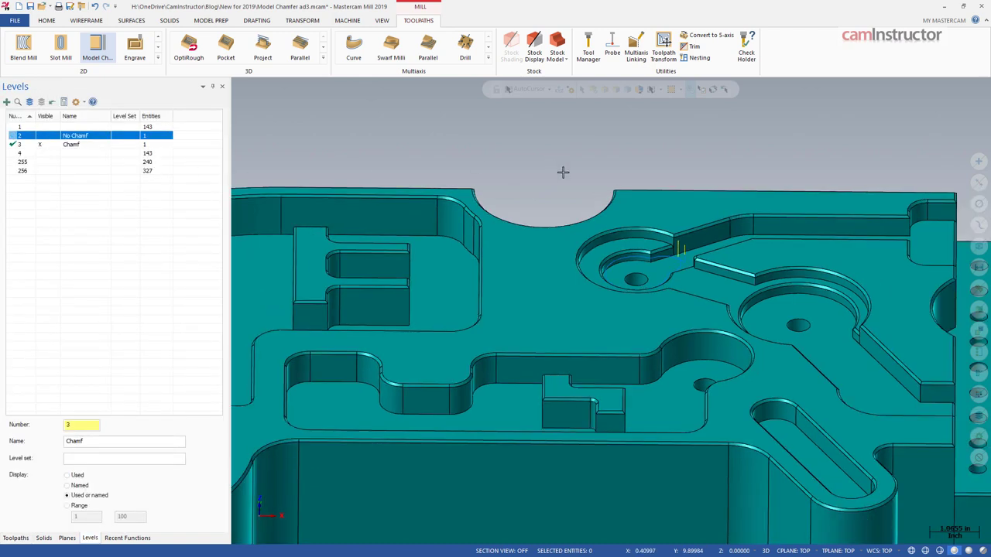
pyautogui.click(532, 154)
pyautogui.press('Right')
pyautogui.press('Right')
pyautogui.press('Right')
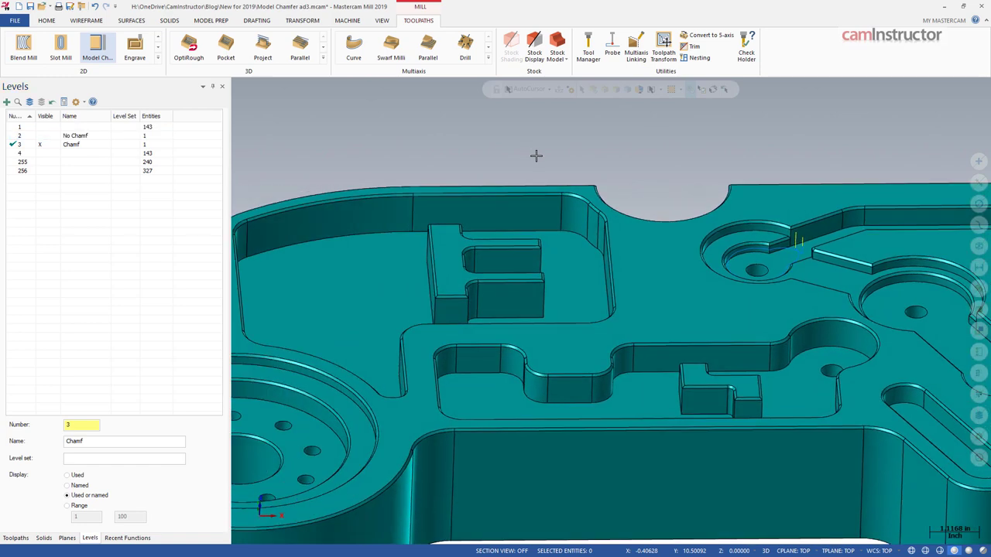
pyautogui.click(16, 538)
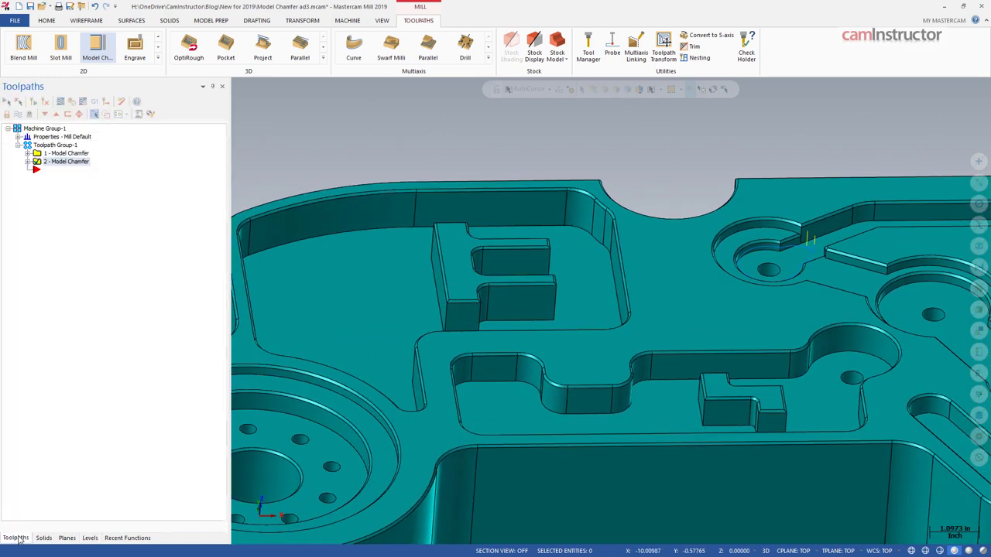
pyautogui.hotkey('alt', 'z')
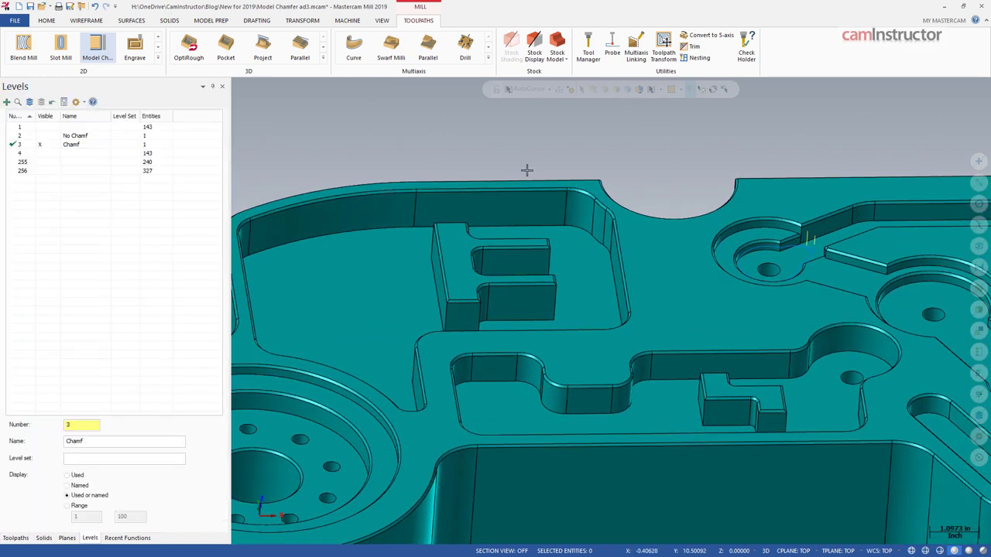